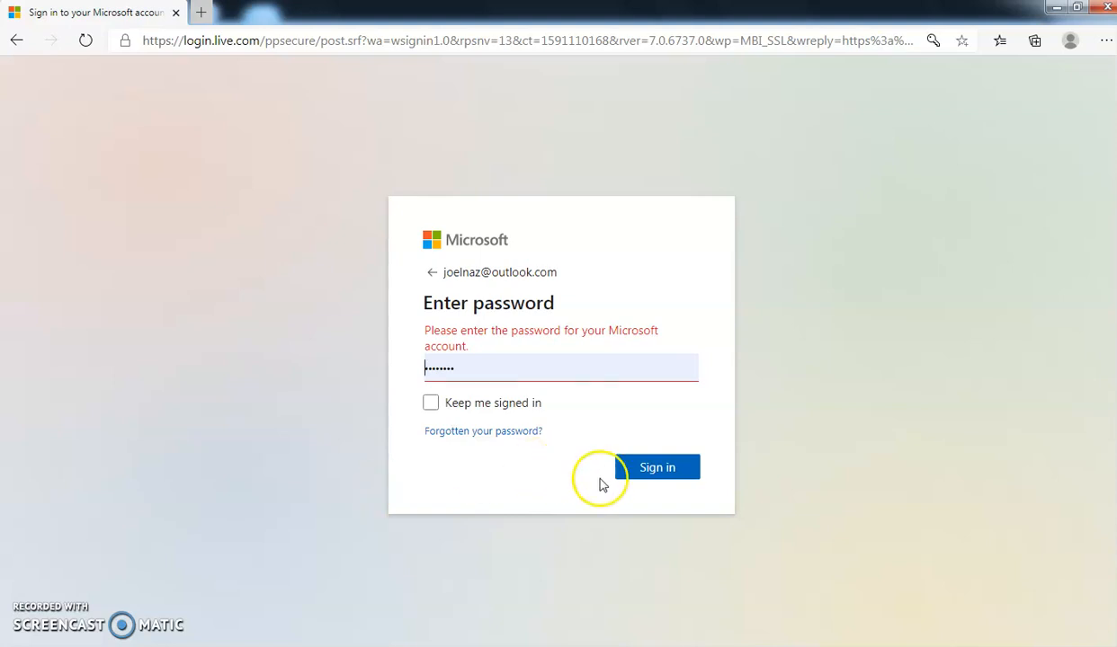
# Step: Sign in to the Microsoft account and open Forms from the complete list of Microsoft 365 apps
pyautogui.click(642, 474)
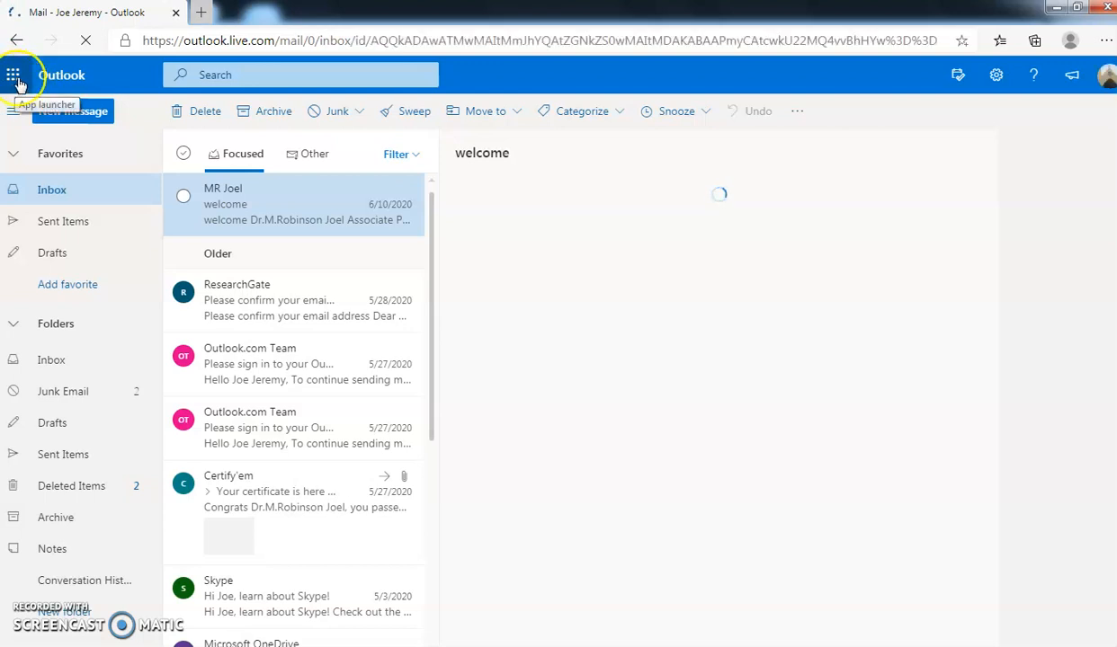
pyautogui.click(19, 83)
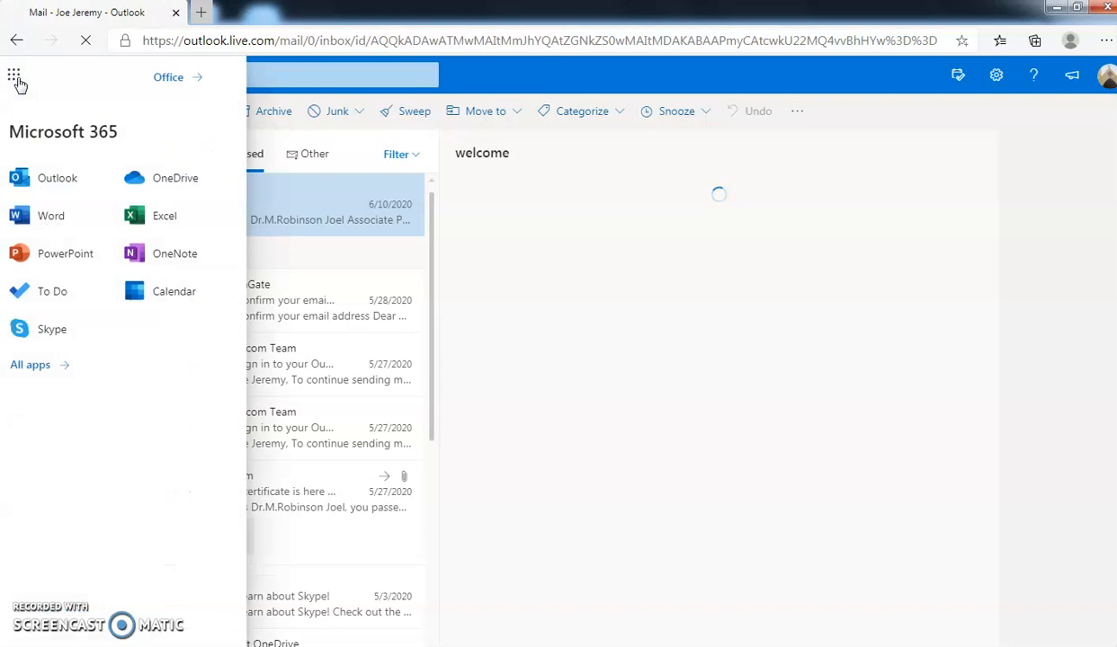
pyautogui.click(30, 367)
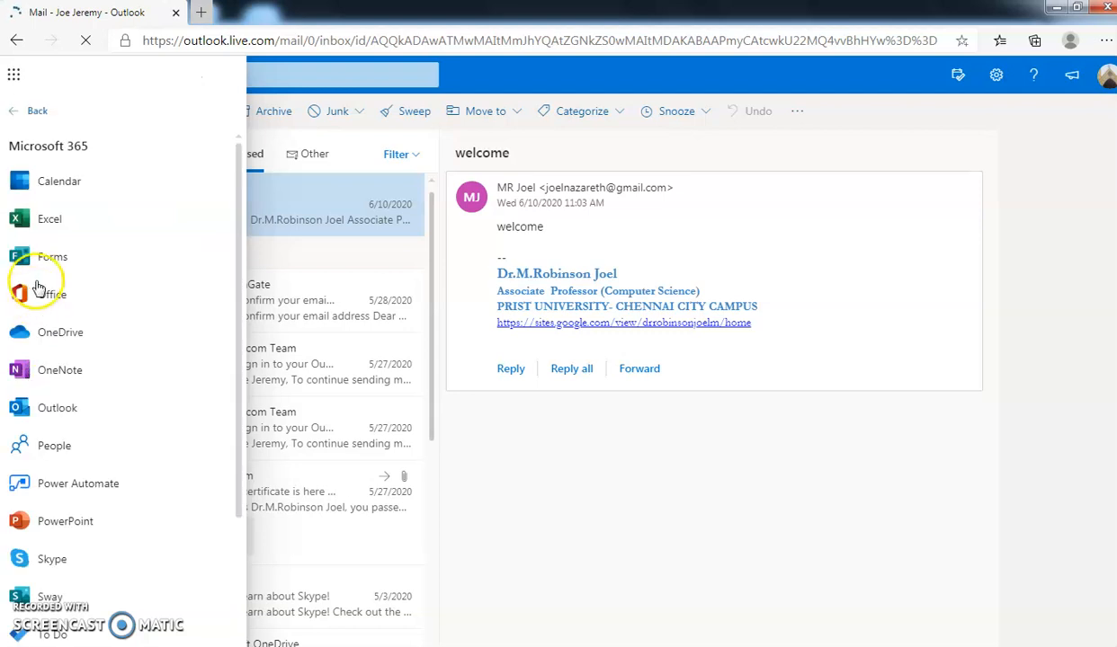
pyautogui.click(52, 258)
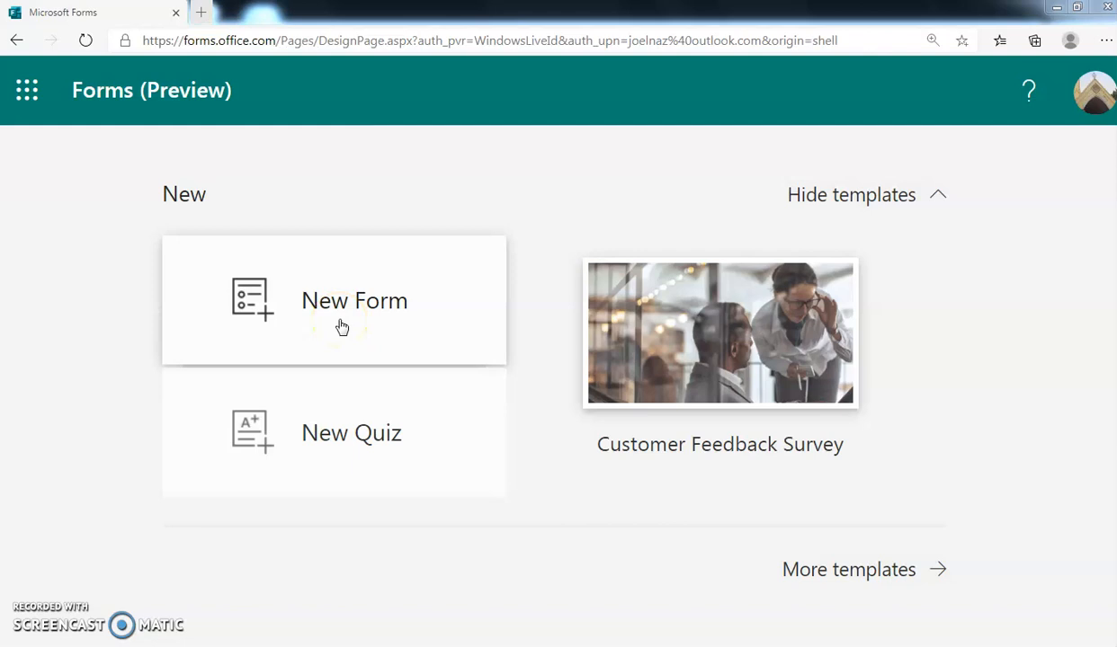
# Step: Create a new quiz and title it "Operating System Unit-II"
pyautogui.click(326, 437)
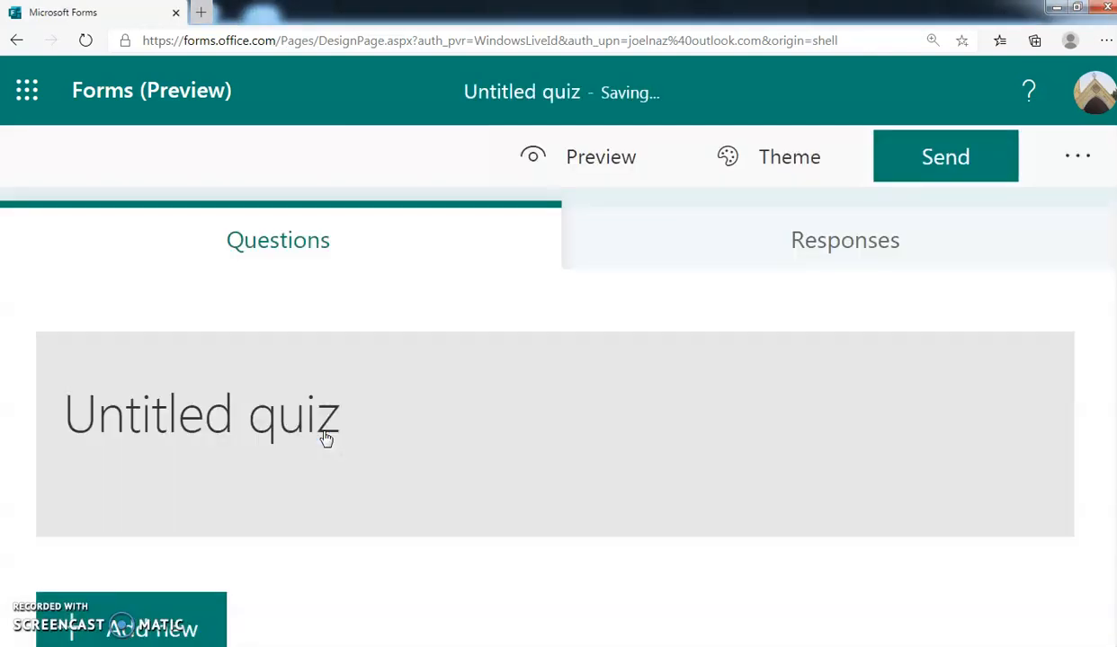
pyautogui.click(249, 416)
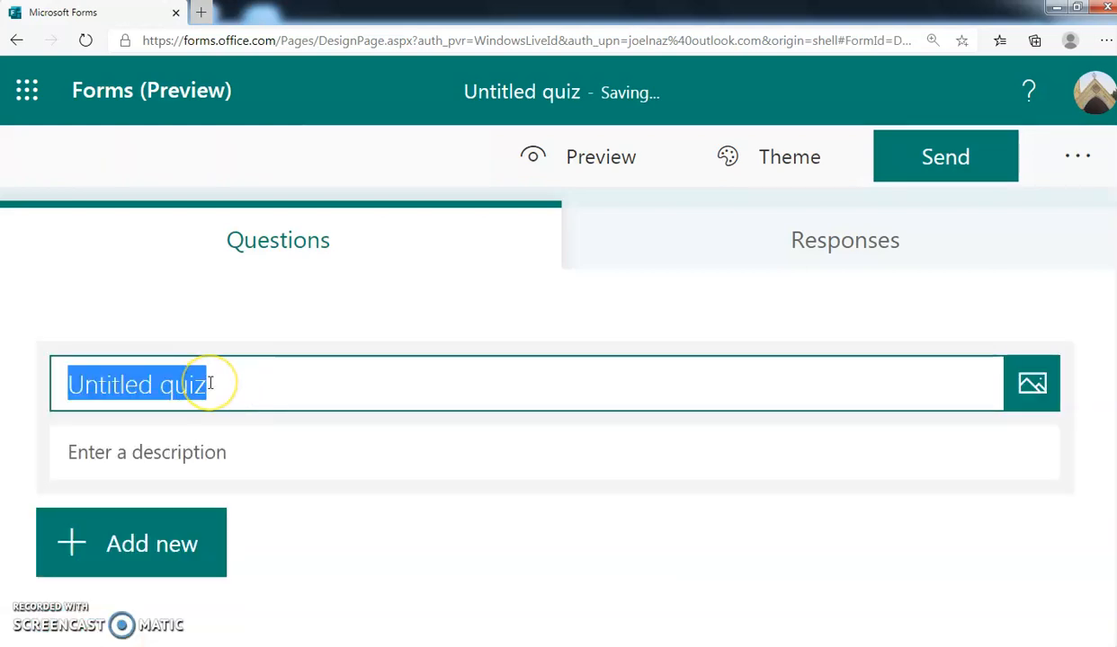
pyautogui.write('Opera')
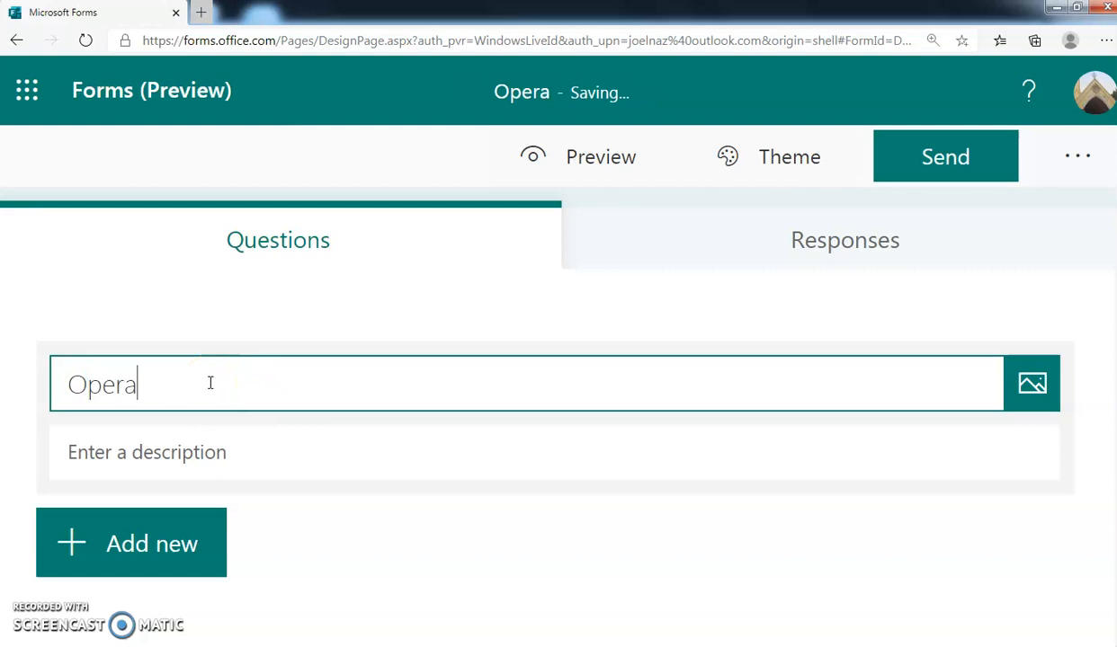
pyautogui.write('ting System')
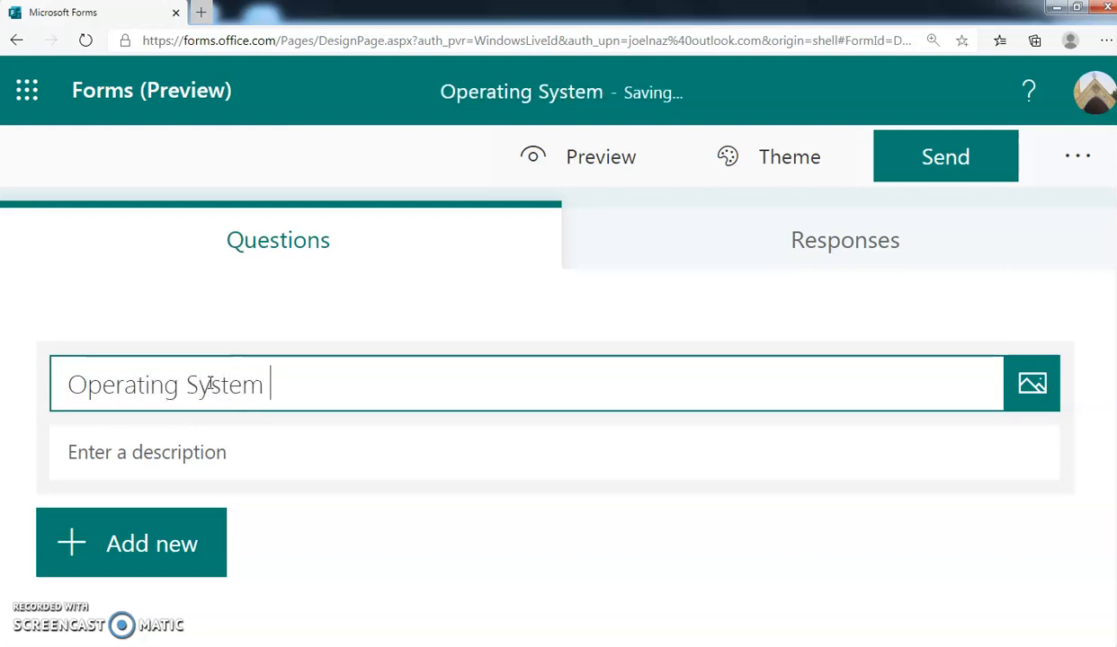
pyautogui.write(' Uniot')
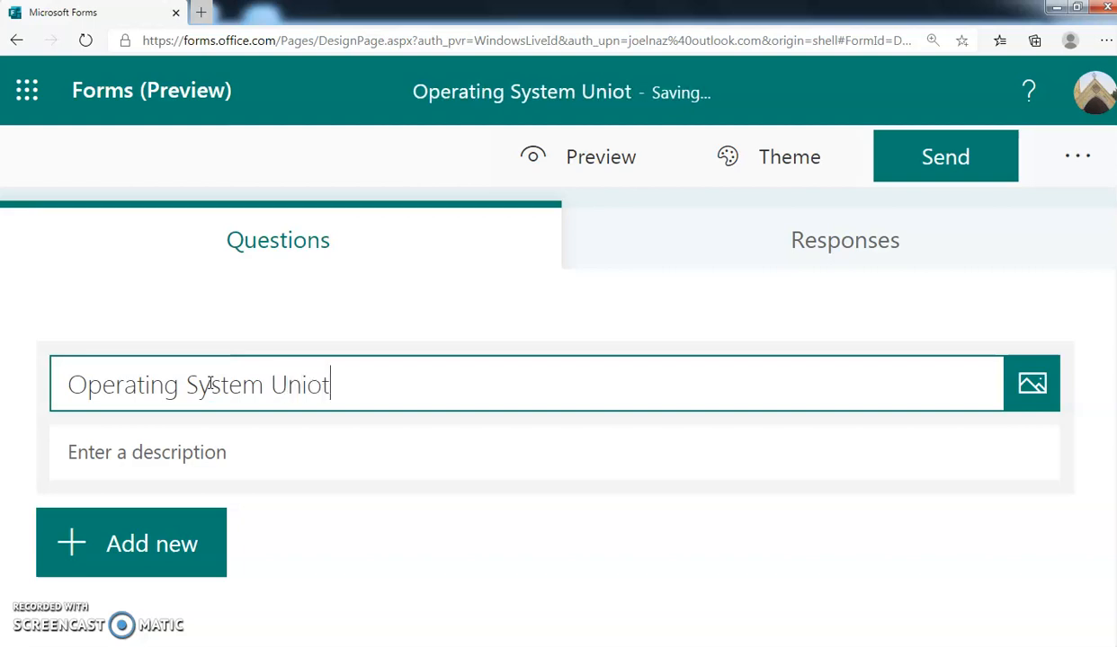
pyautogui.click(311, 387)
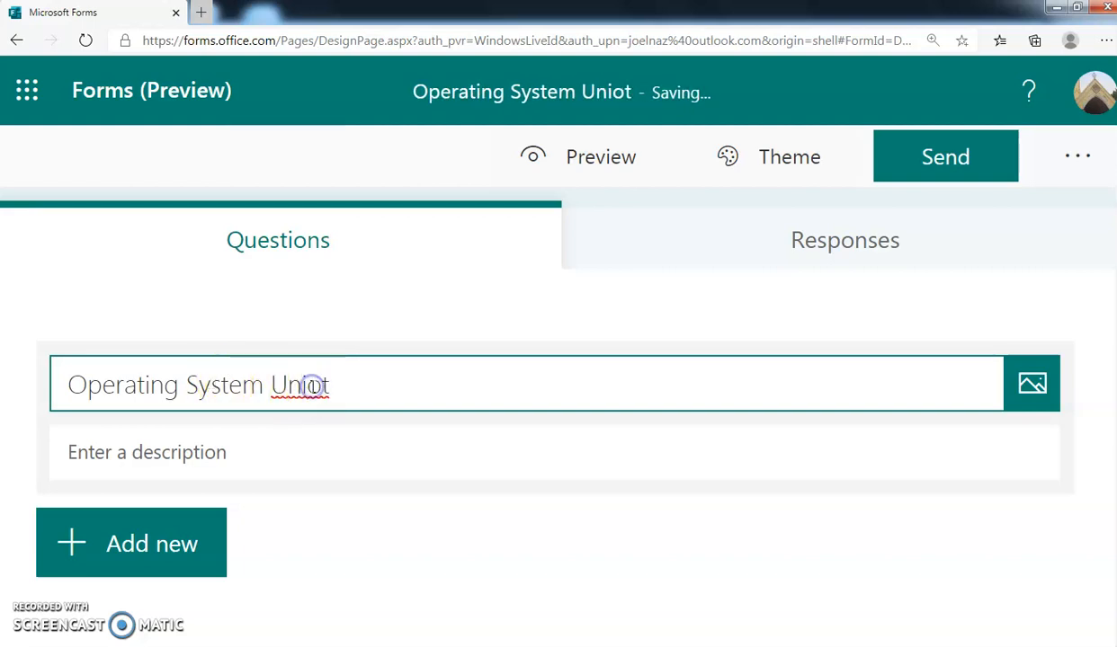
pyautogui.press('BackSpace')
pyautogui.click(324, 385)
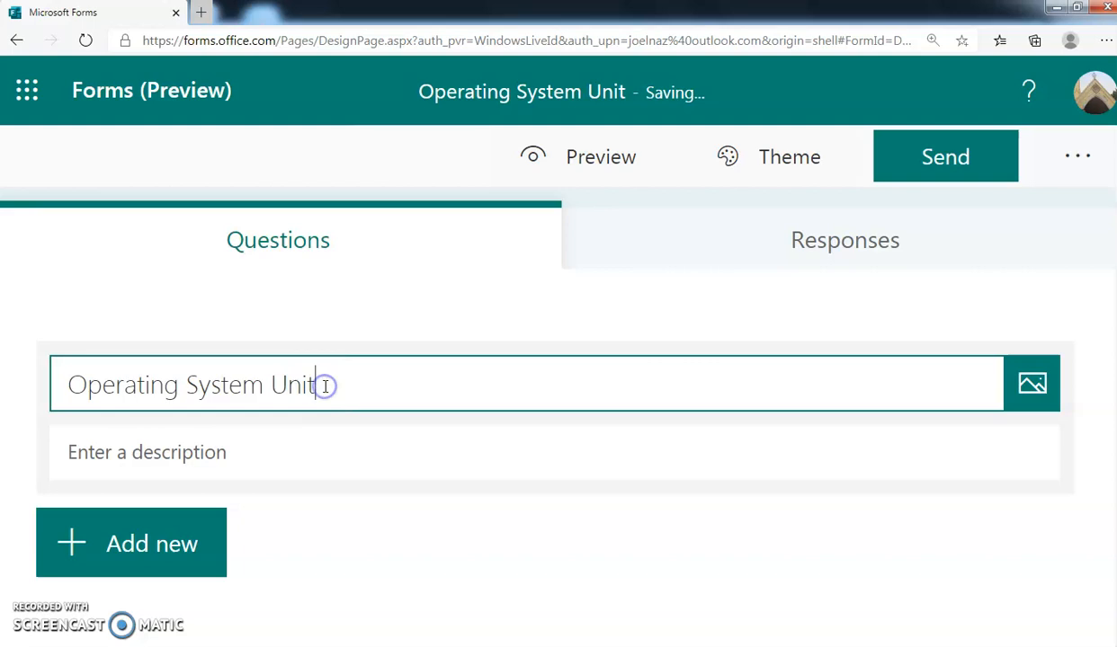
pyautogui.write('-II')
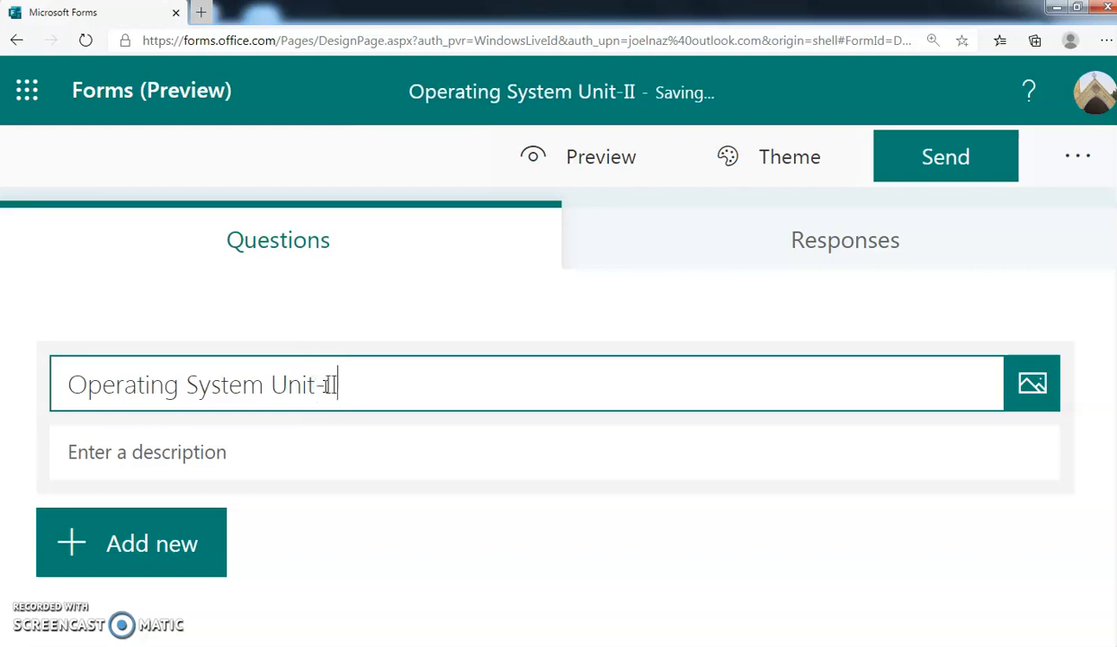
# Step: Enter "III BCA - 5th Semester" as the quiz description
pyautogui.click(196, 455)
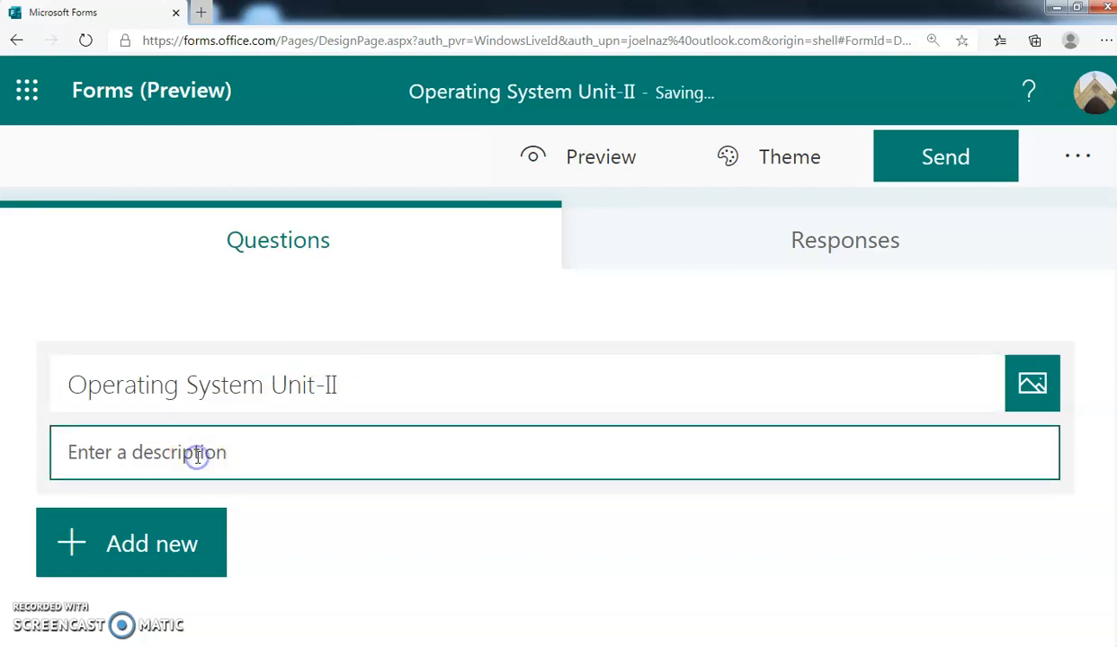
pyautogui.write('III ')
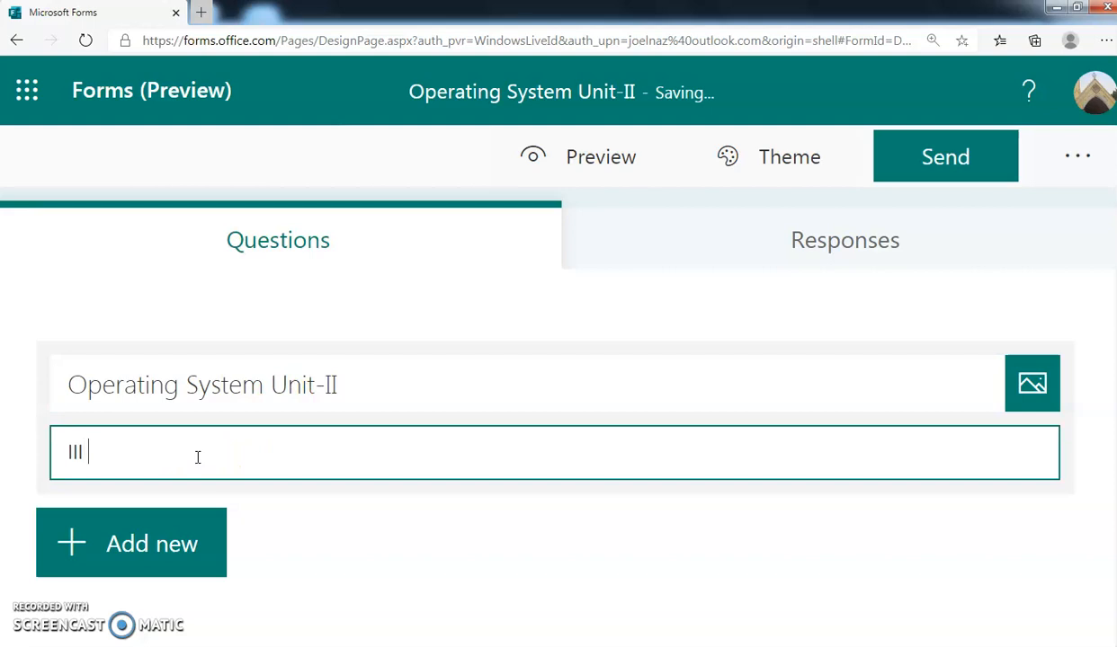
pyautogui.write('BCA - 5th Sem')
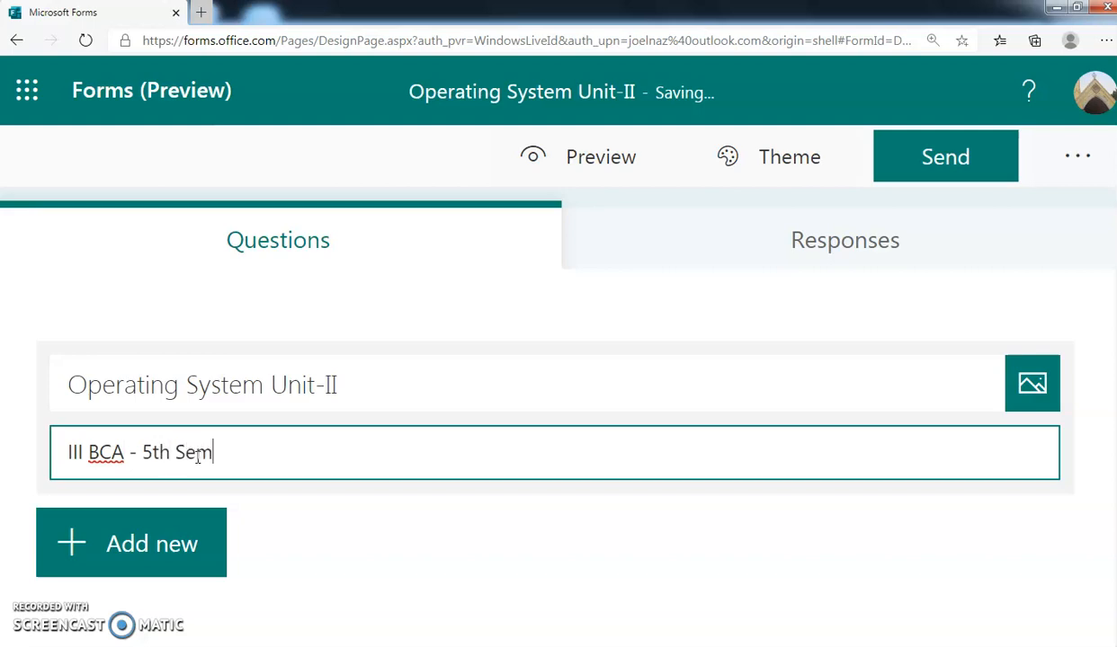
pyautogui.write('ester')
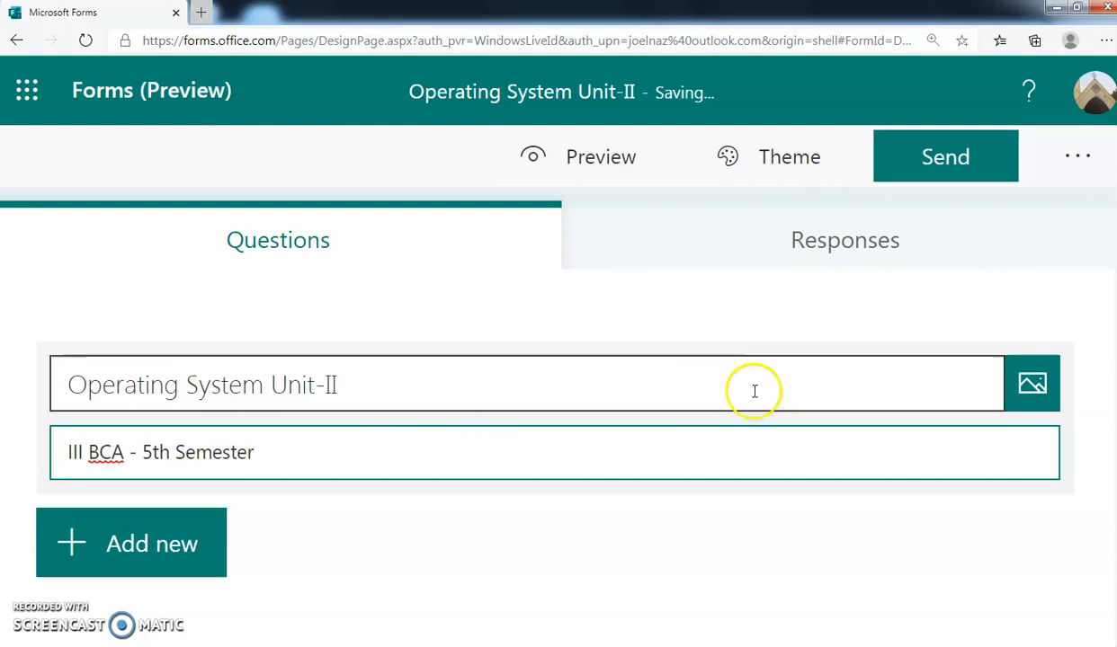
# Step: Examine the sources for a quiz title image, including OneDrive and local upload, without inserting one
pyautogui.click(1027, 397)
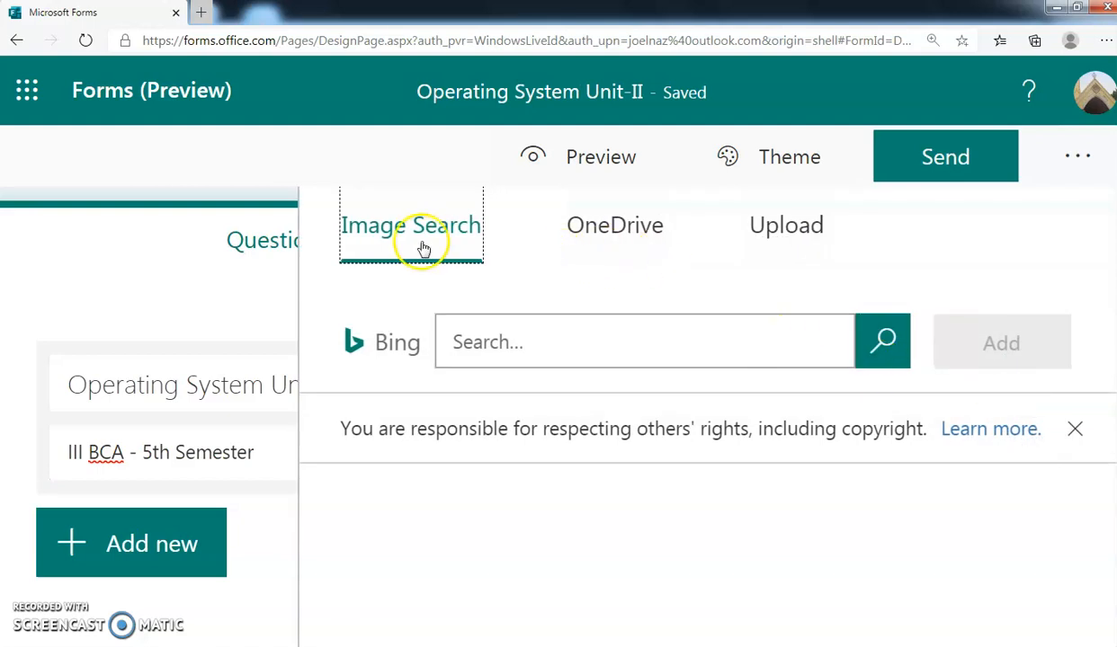
pyautogui.click(578, 221)
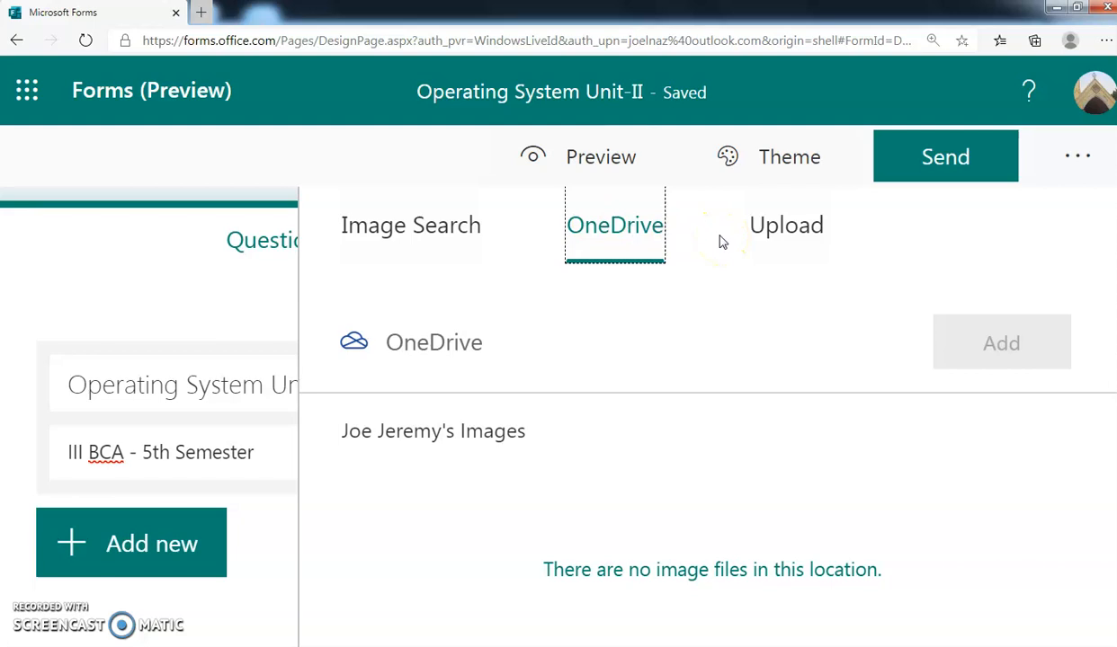
pyautogui.click(771, 229)
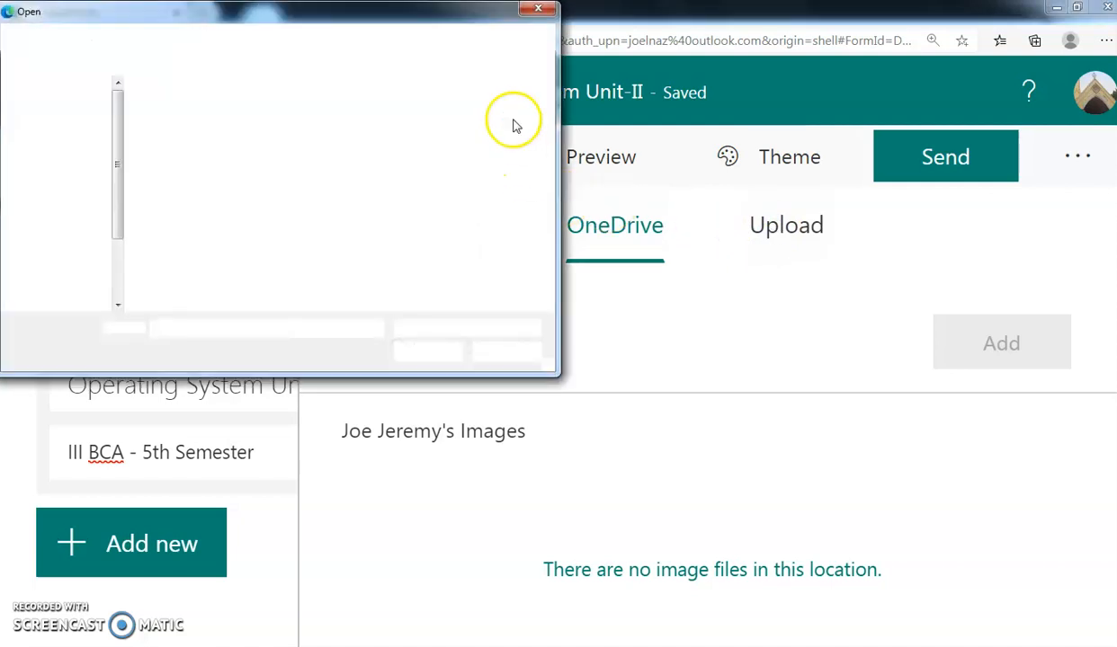
pyautogui.click(539, 10)
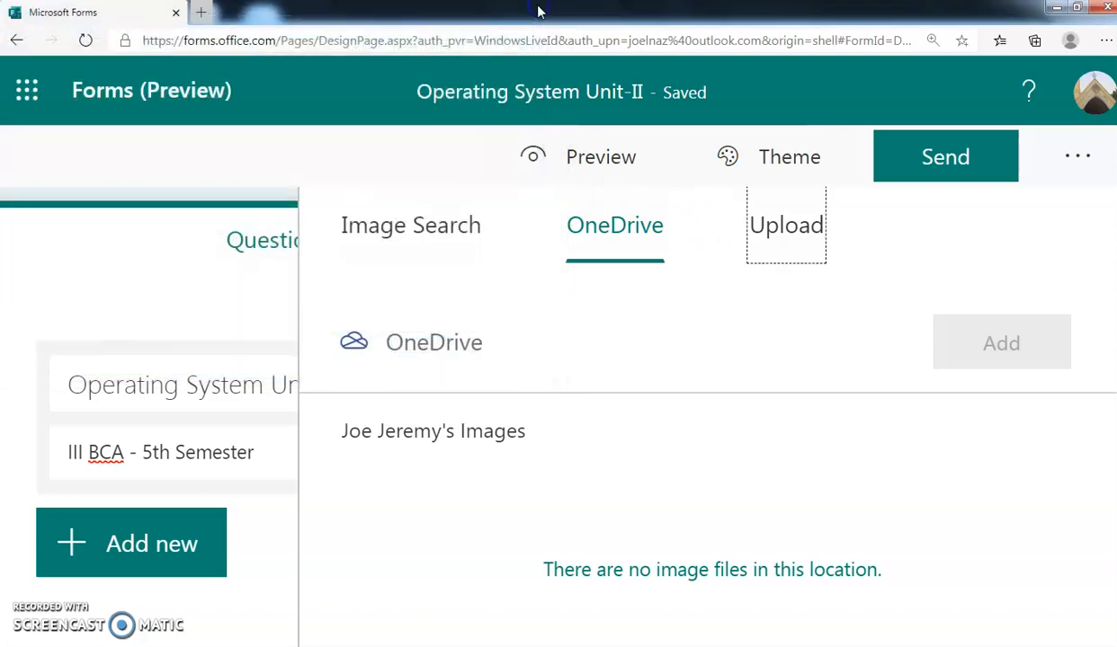
pyautogui.click(250, 544)
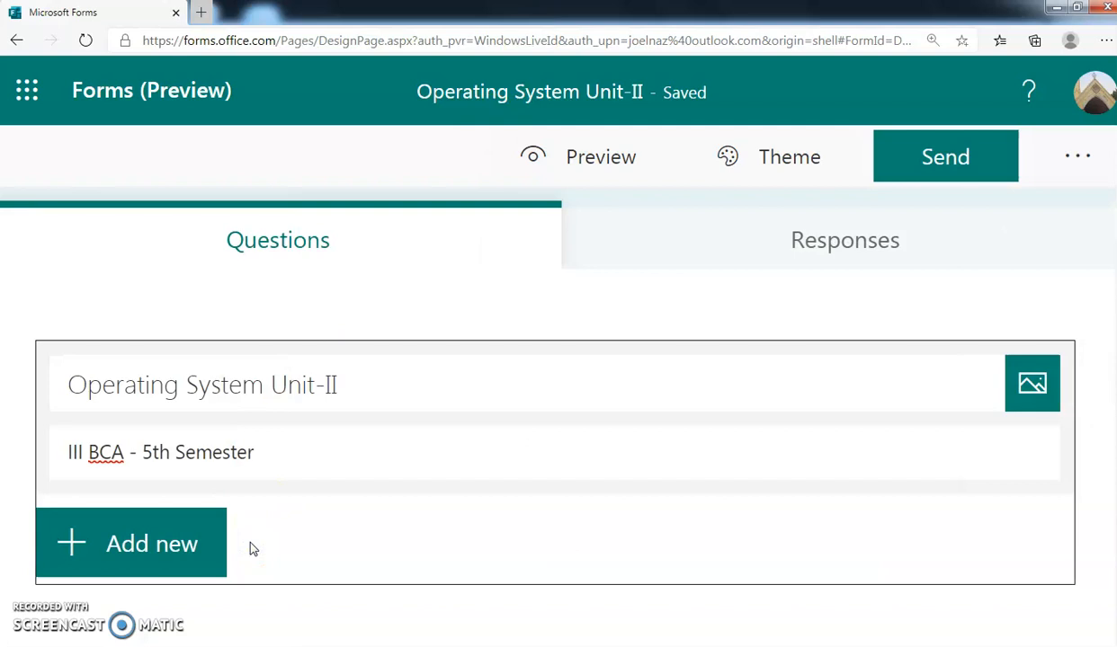
# Step: Add a Text question to the quiz with the wording "What is Operating System"
pyautogui.click(189, 557)
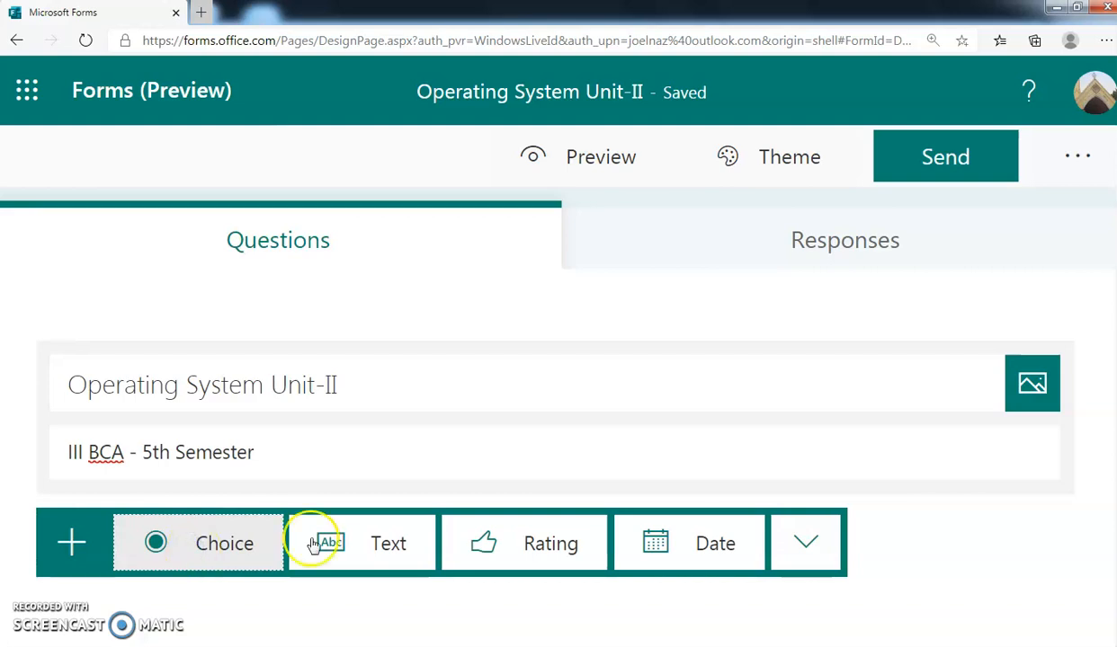
pyautogui.click(378, 545)
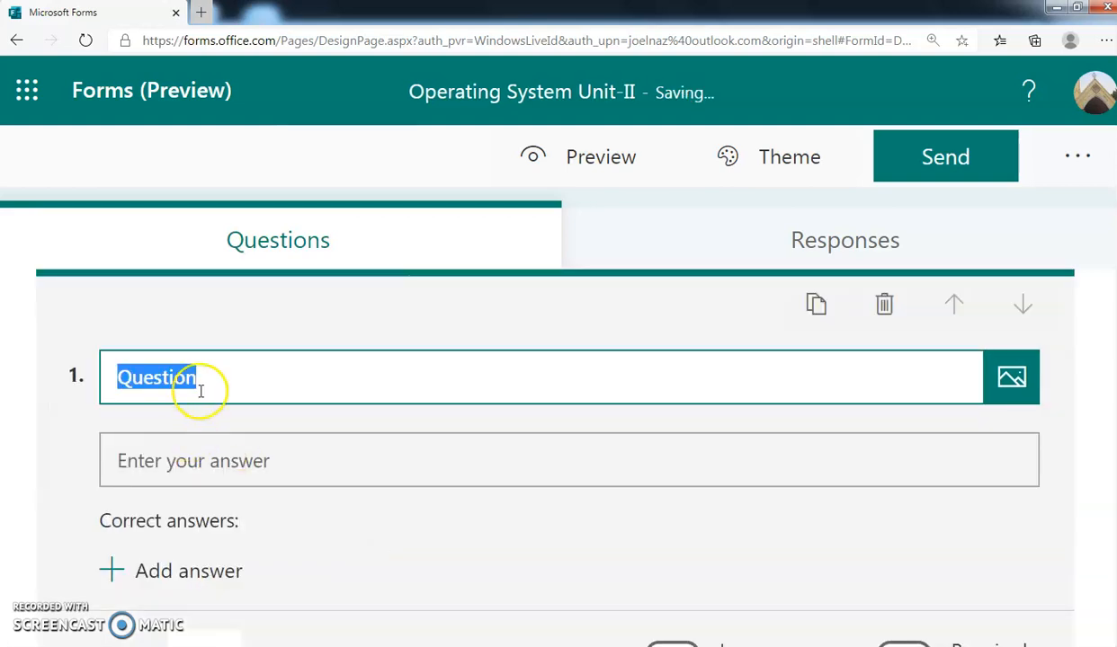
pyautogui.write('Wh')
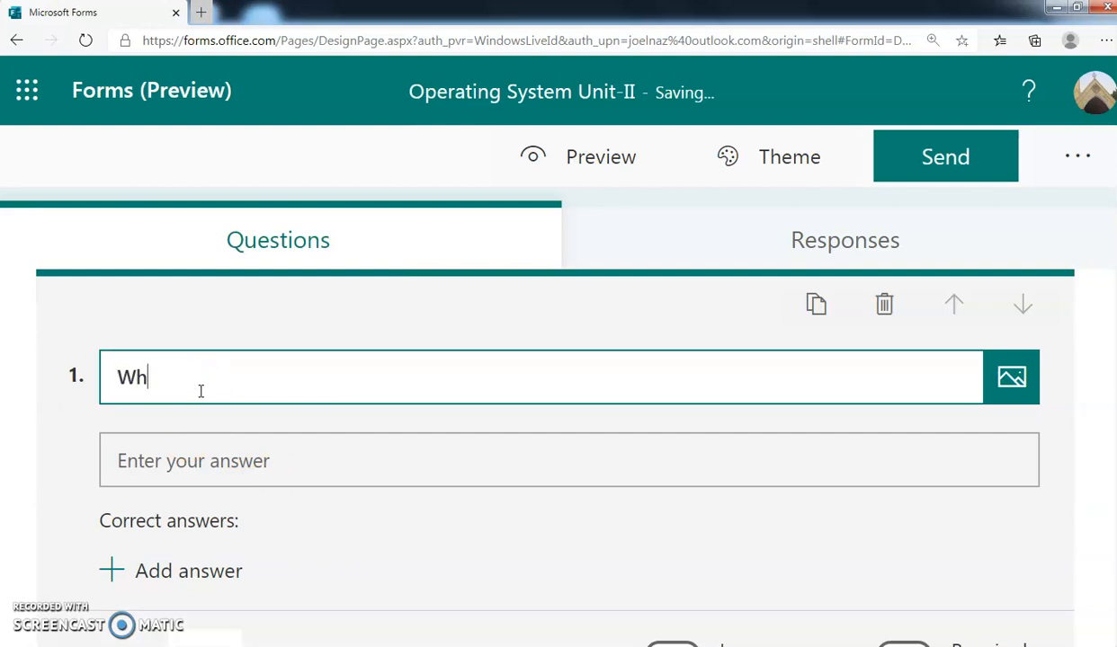
pyautogui.write('at is Operating ')
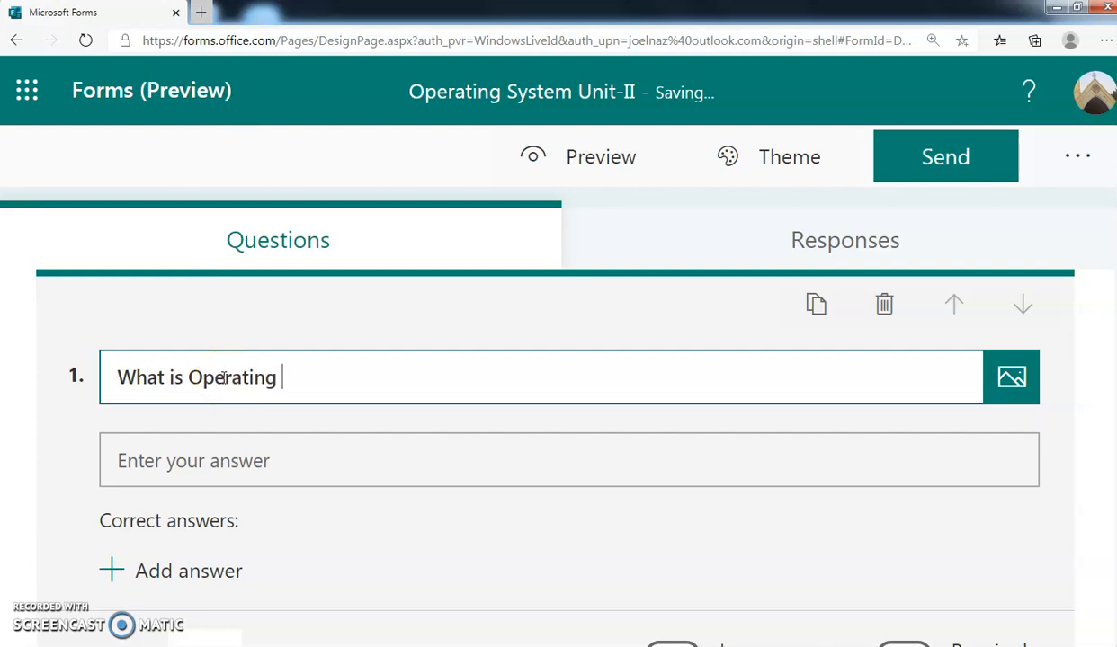
pyautogui.write('System')
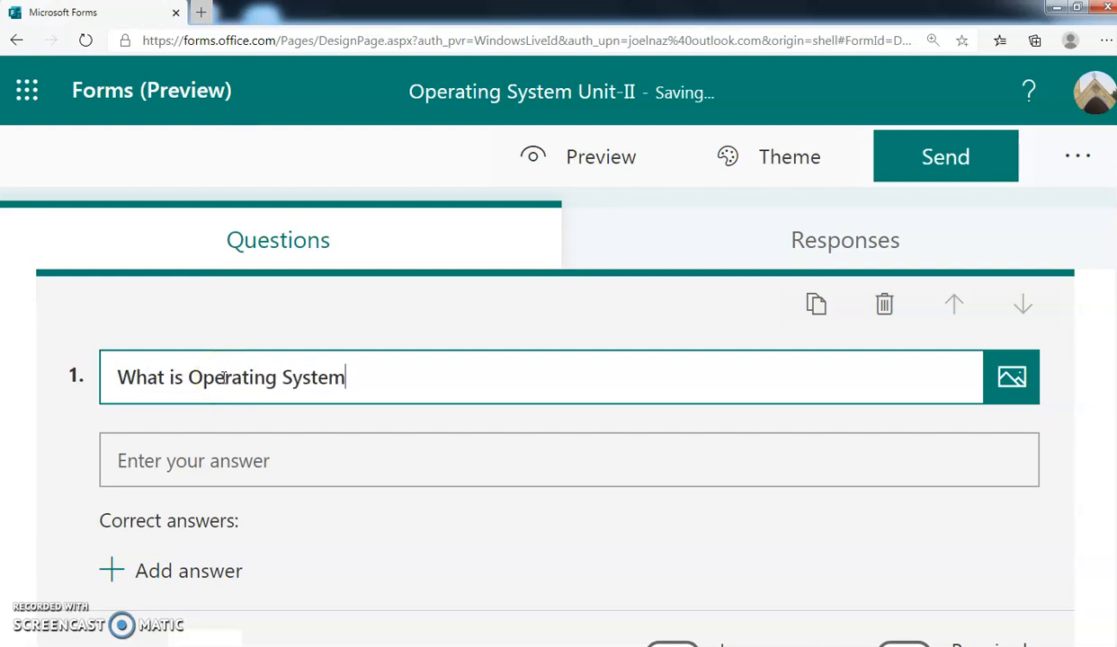
pyautogui.click(160, 520)
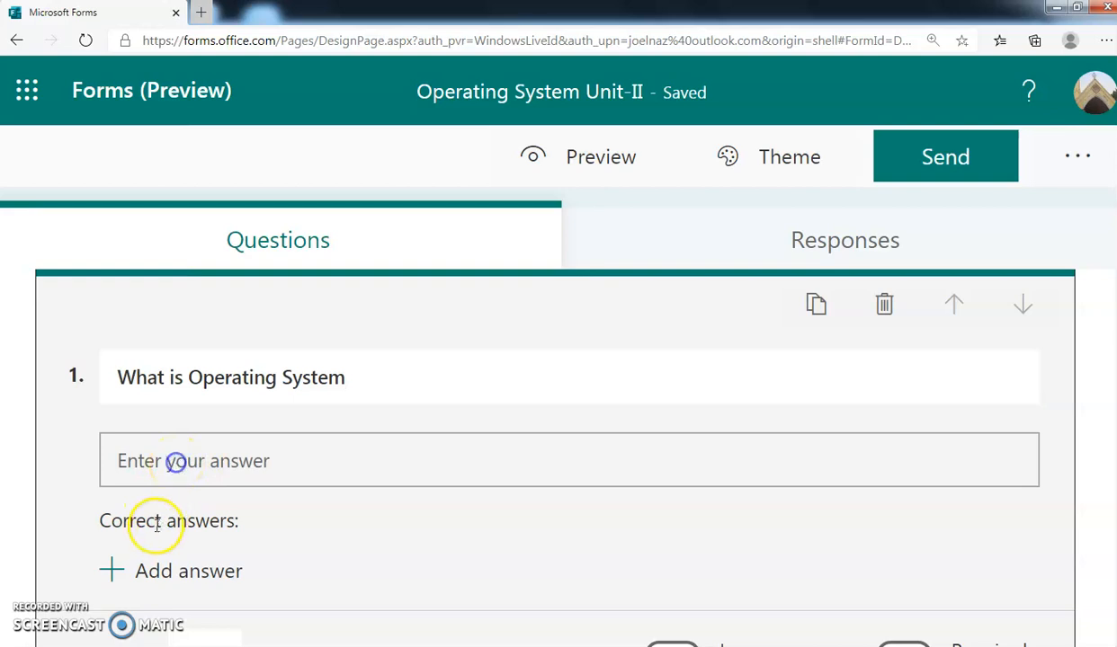
pyautogui.click(155, 572)
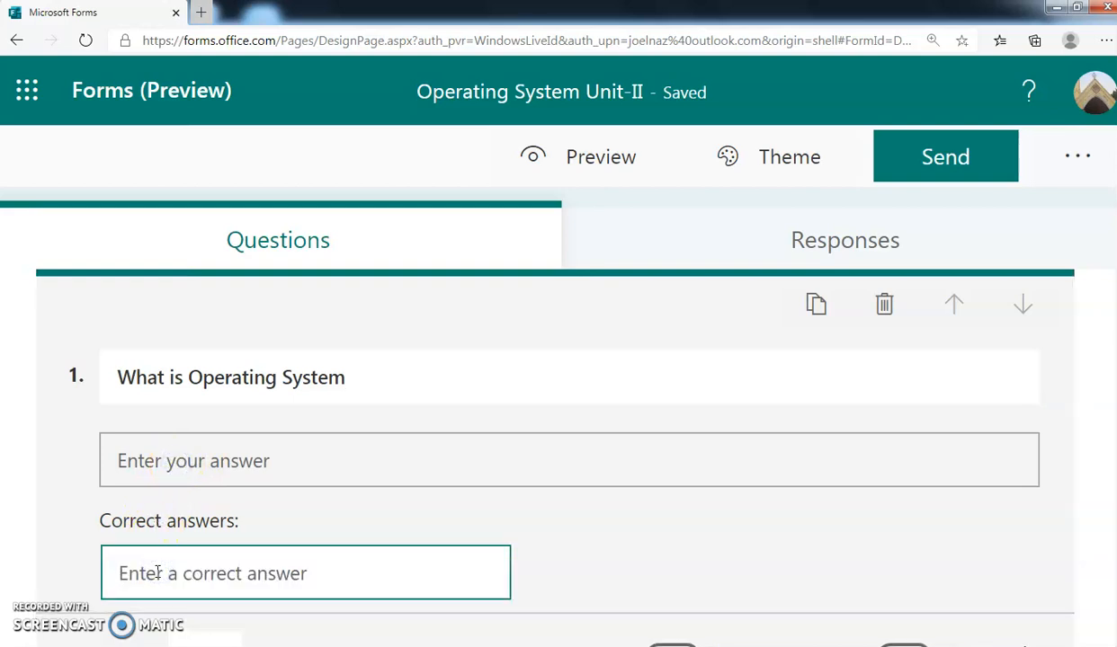
pyautogui.click(144, 460)
pyautogui.click(151, 573)
# Step: Set the points for the "What is Operating System" question to 1
pyautogui.scroll(-2, 157, 576)
pyautogui.click(197, 468)
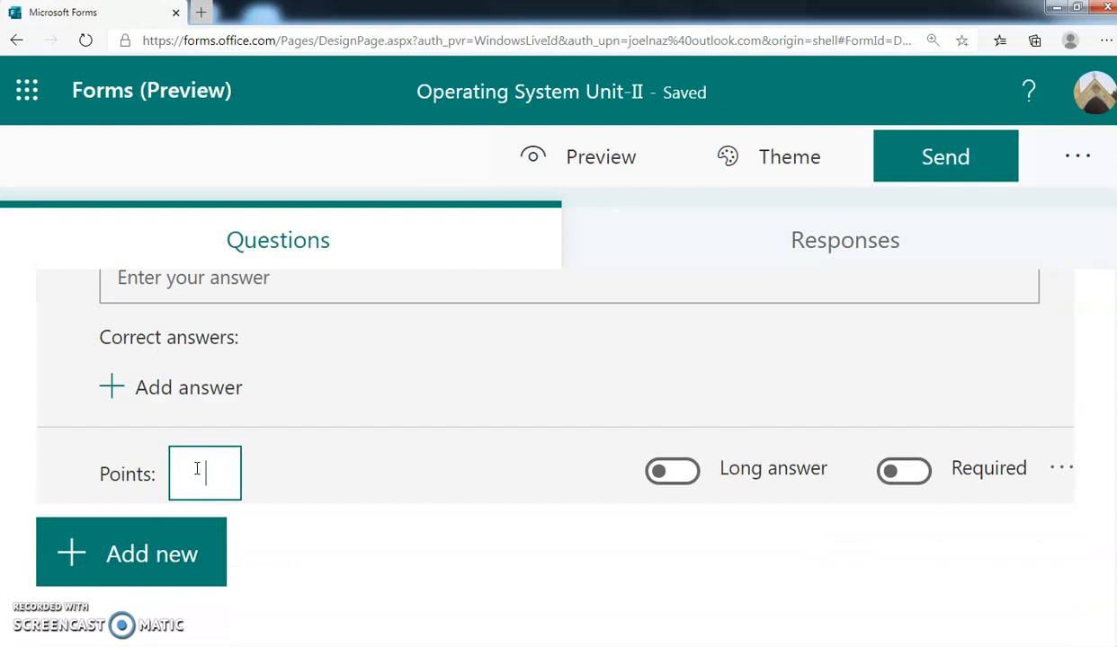
pyautogui.write('1')
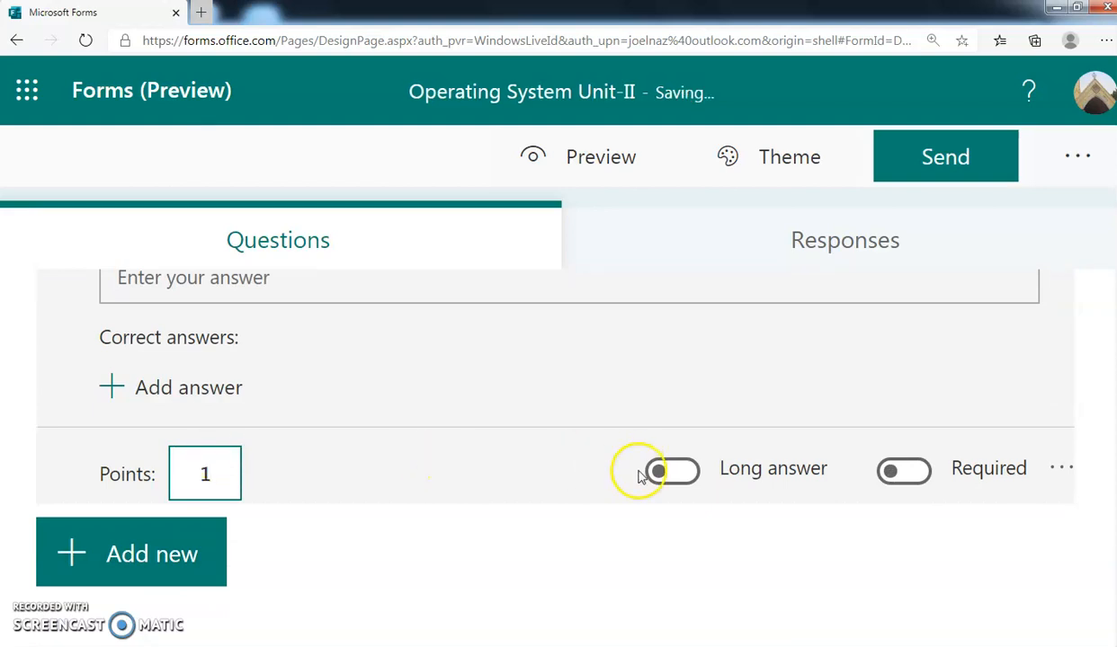
pyautogui.click(902, 474)
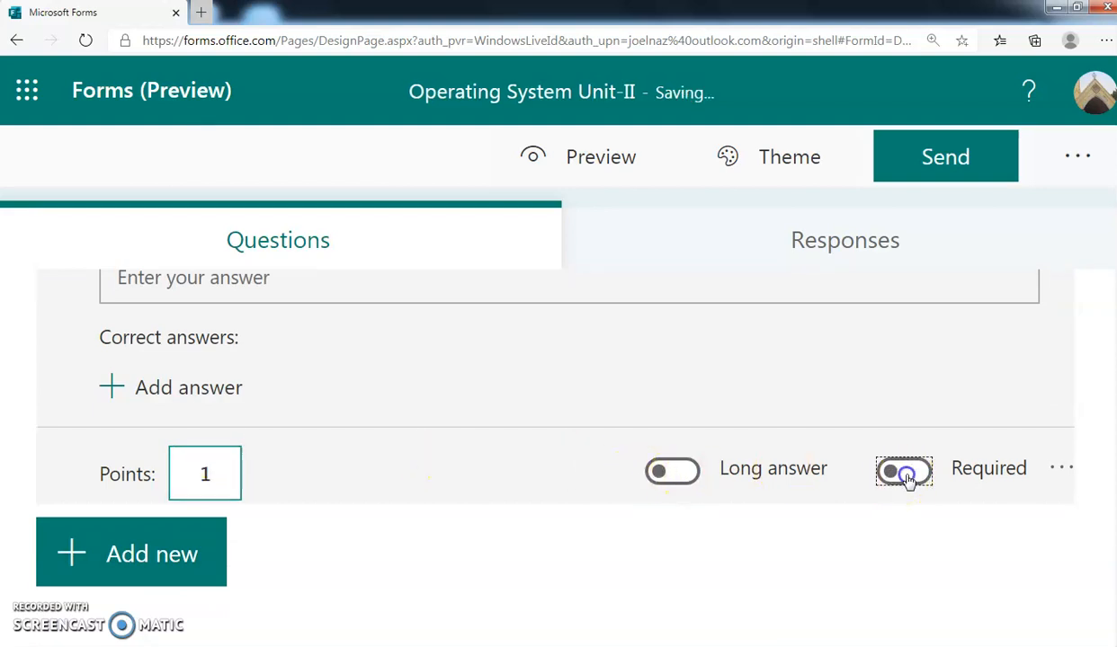
pyautogui.click(903, 474)
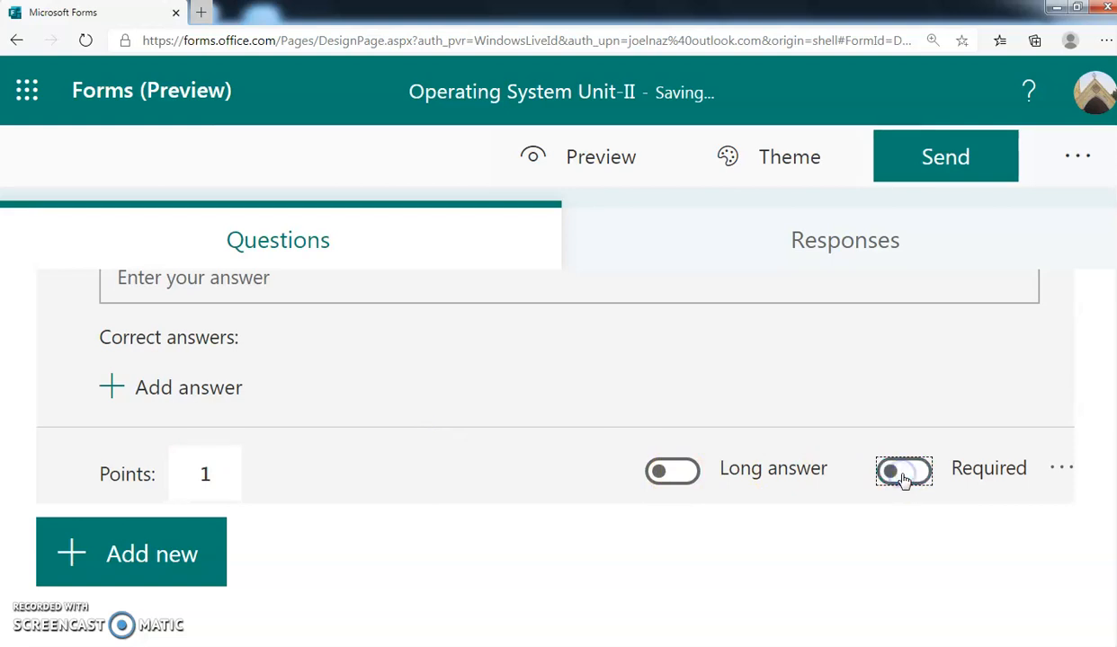
# Step: Add a Choice question to the quiz with the wording "Expand OS"
pyautogui.click(171, 570)
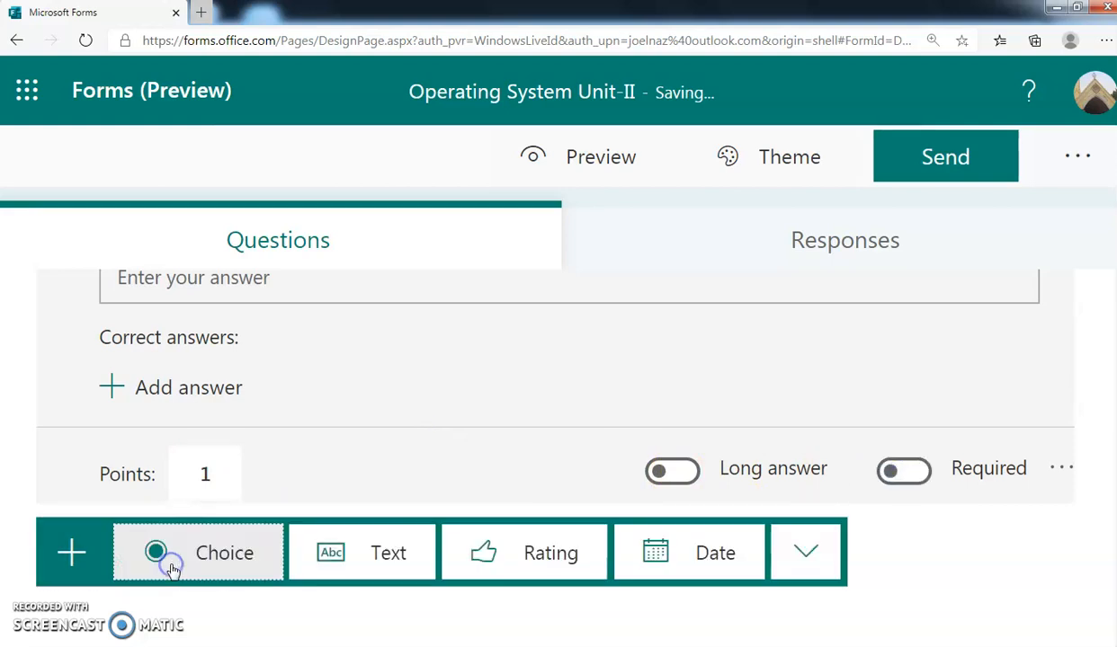
pyautogui.click(221, 570)
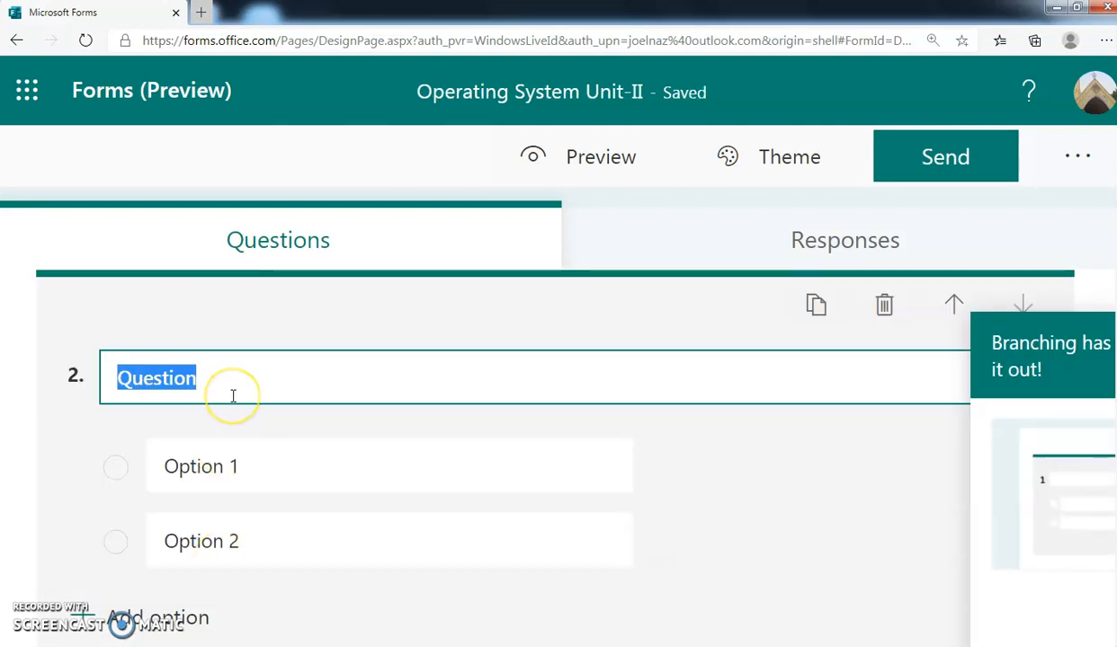
pyautogui.write('Wat')
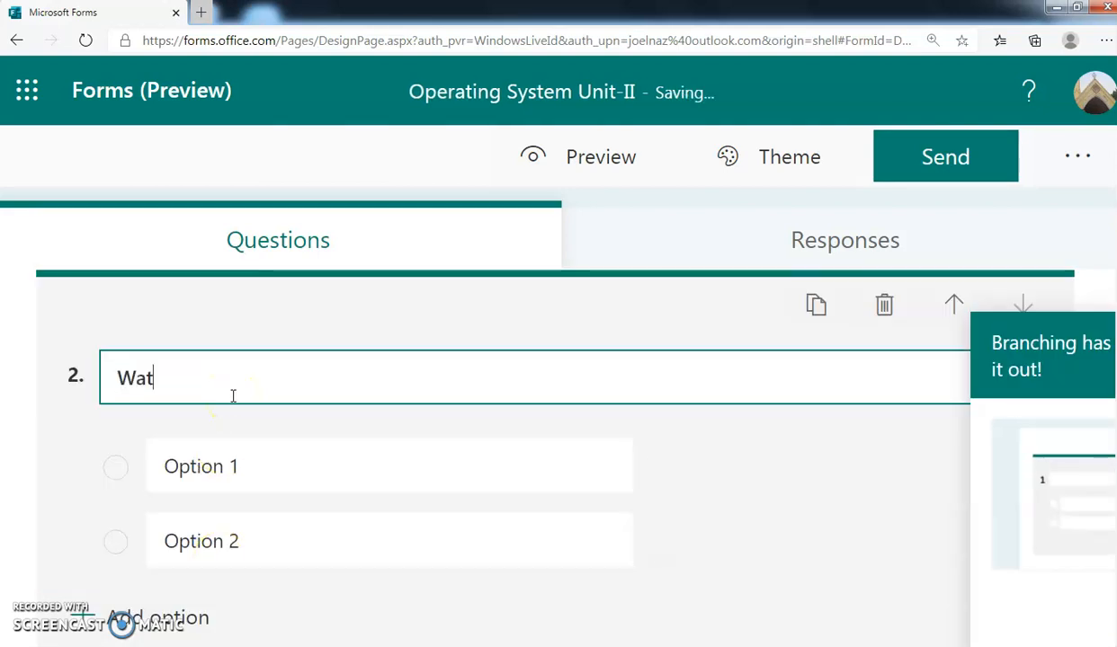
pyautogui.click(158, 372)
pyautogui.doubleClick(150, 380)
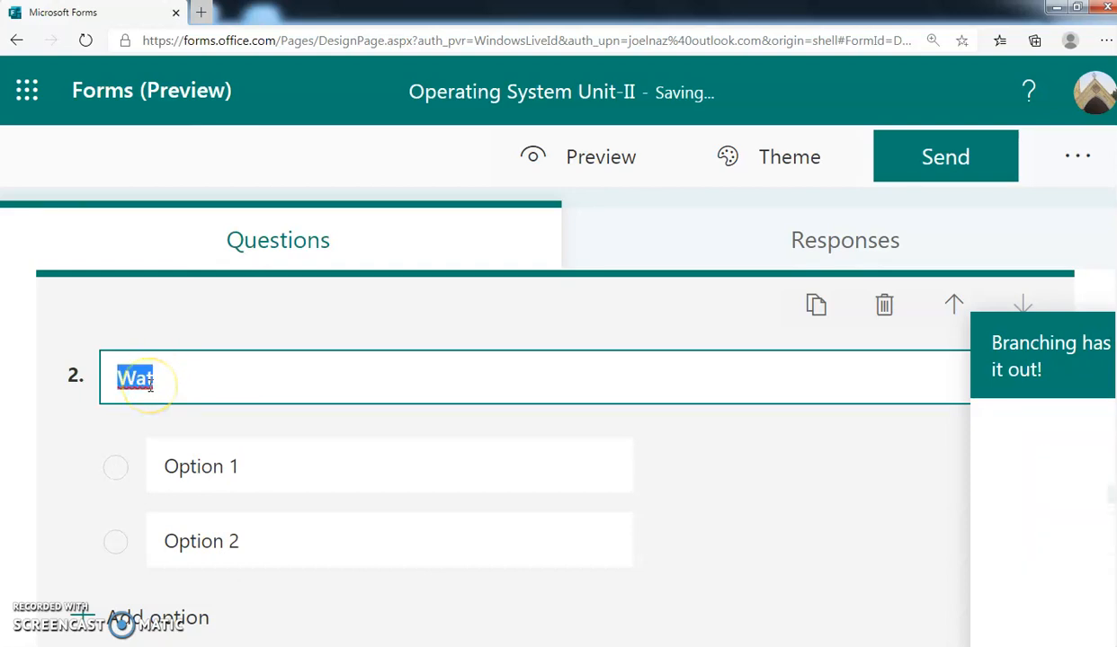
pyautogui.write('Exppand')
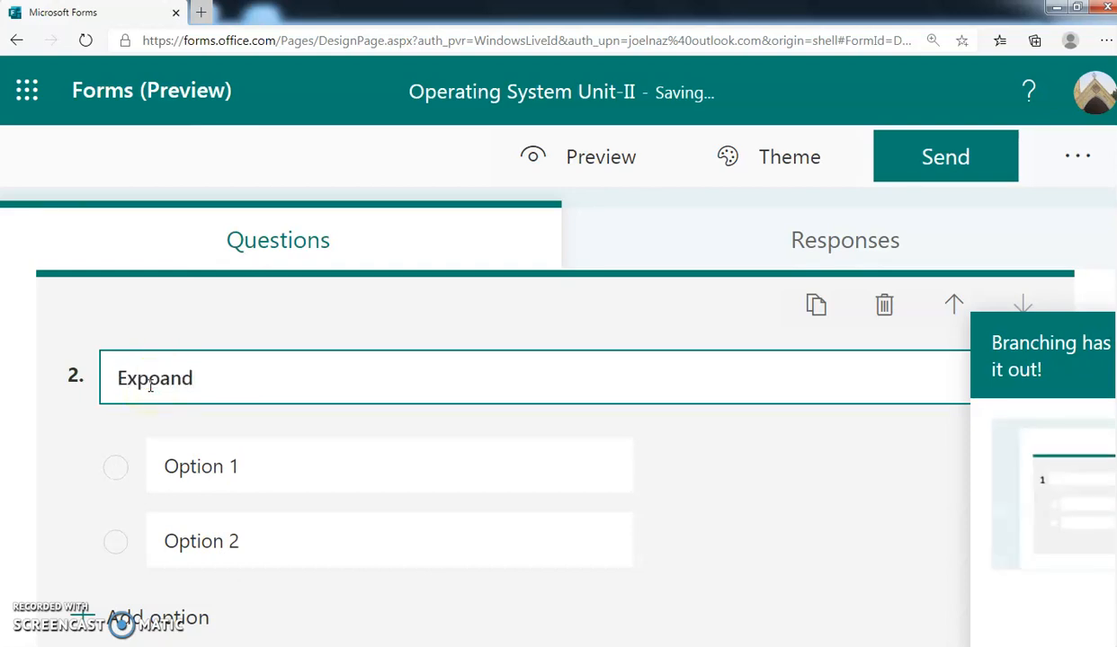
pyautogui.click(149, 379)
pyautogui.press('BackSpace')
pyautogui.click(220, 394)
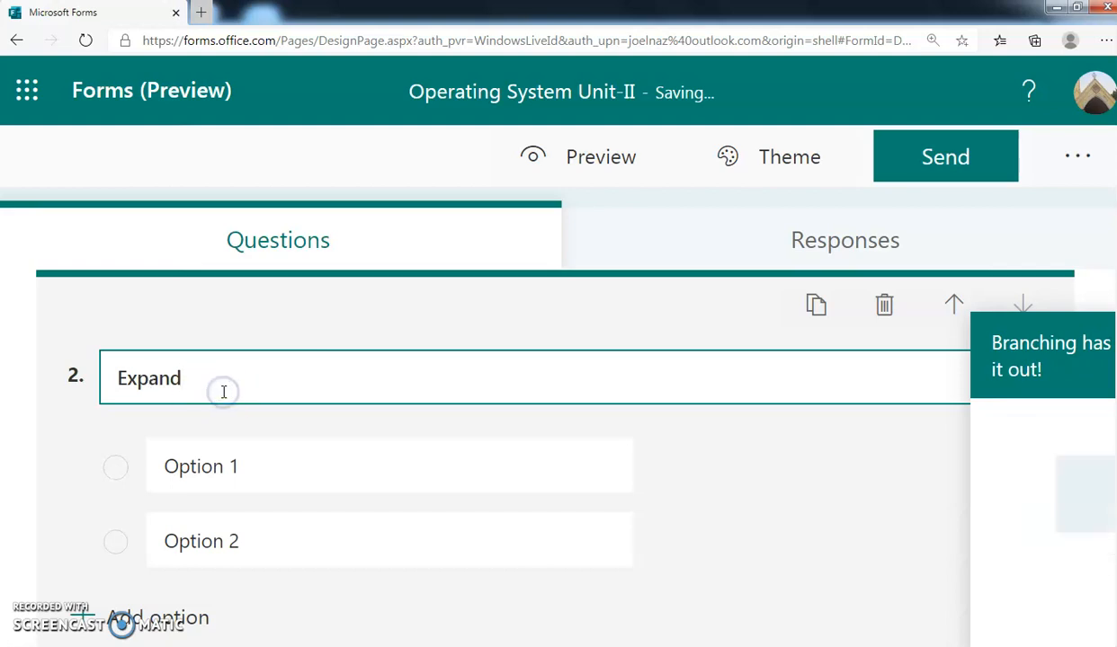
pyautogui.write('OS')
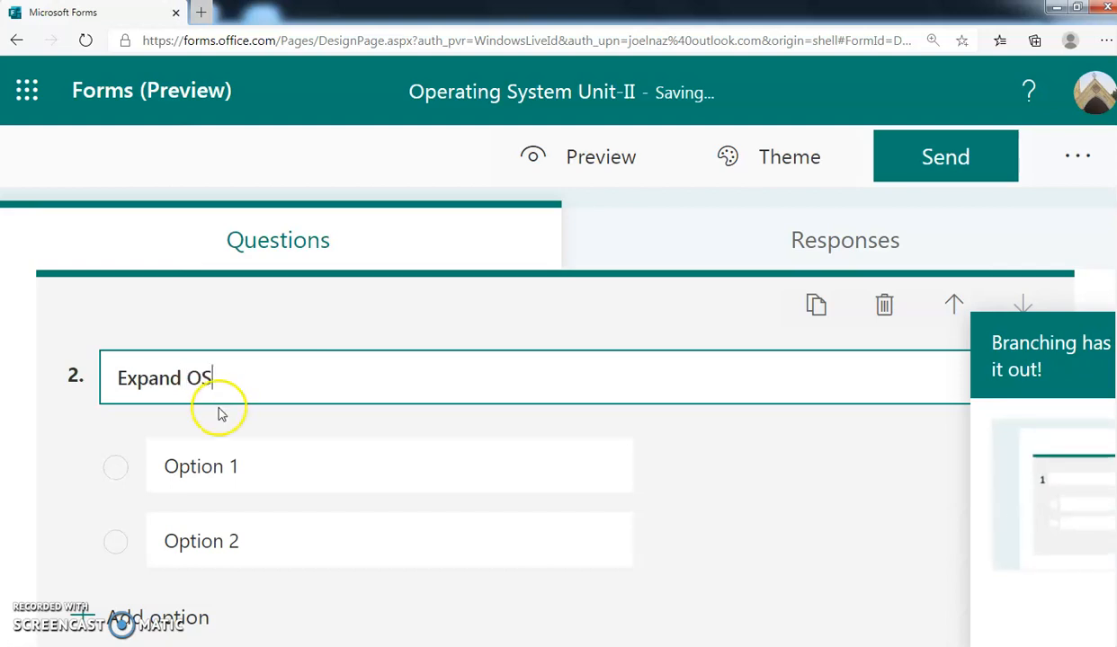
# Step: Enter "Operating System" and "Open Source" as the two answer options of the "Expand OS" question
pyautogui.click(189, 463)
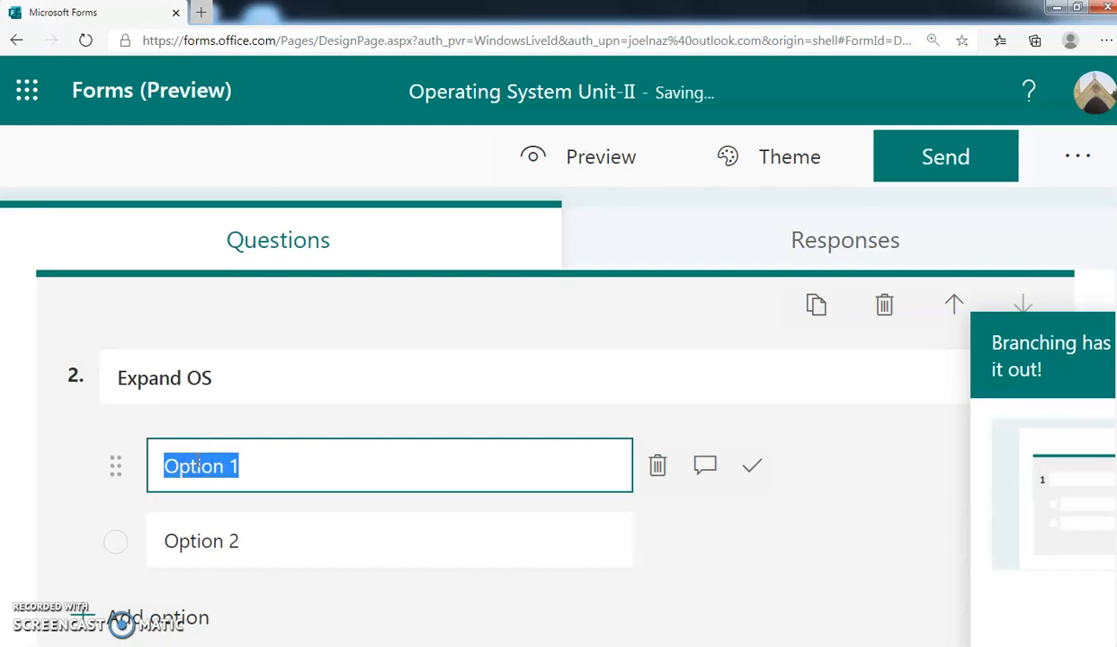
pyautogui.write('Operatin')
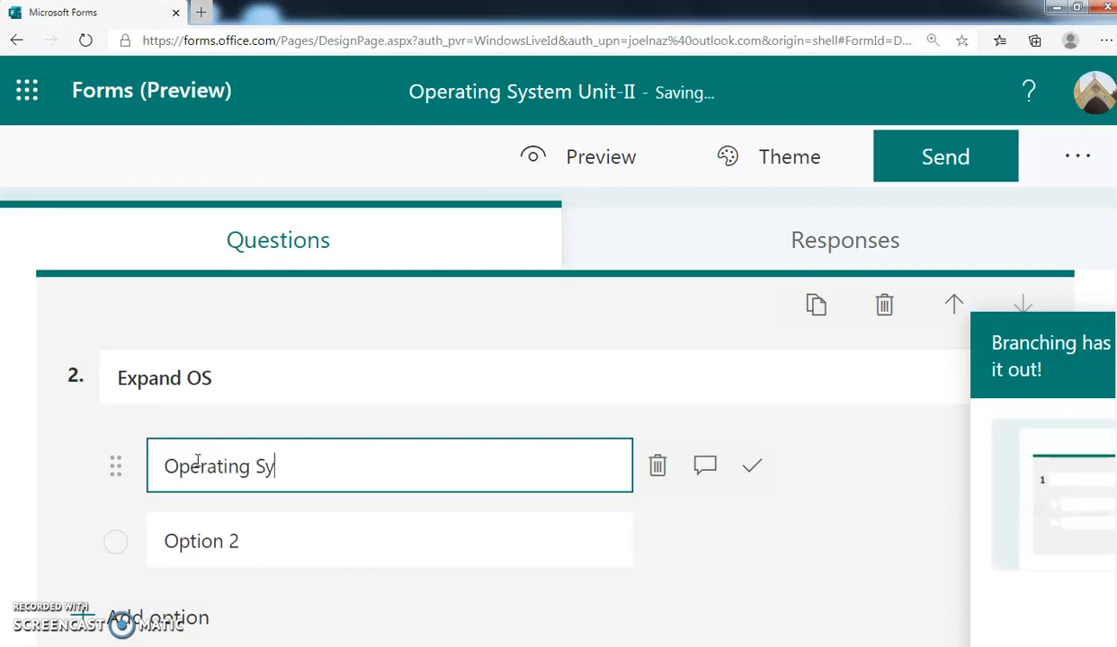
pyautogui.click(199, 539)
pyautogui.write('Open Source')
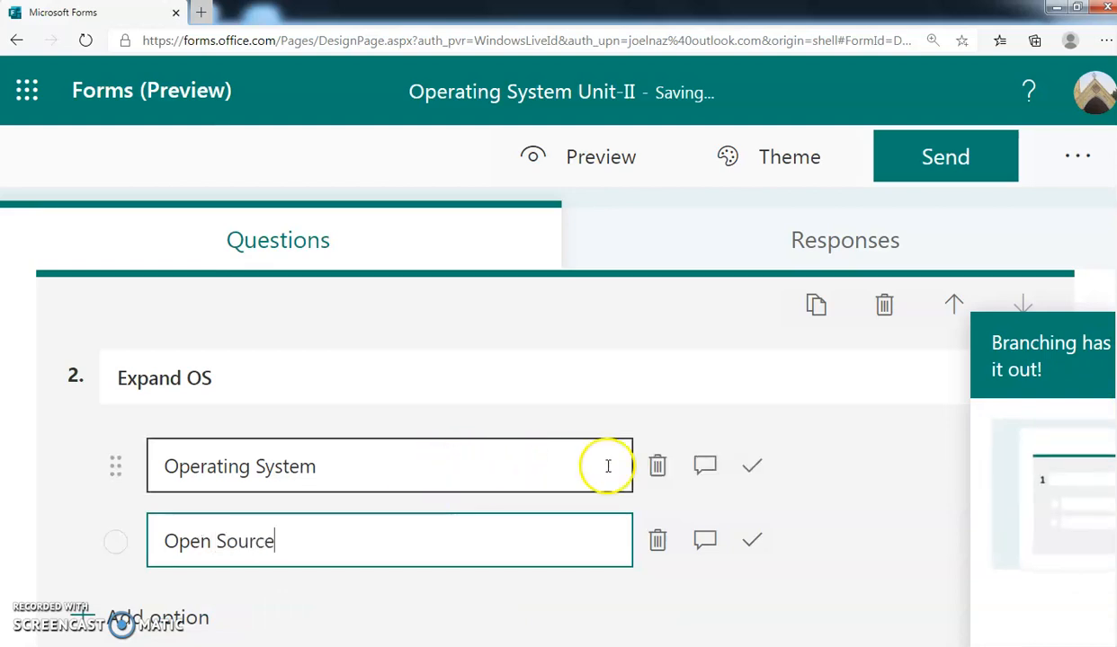
# Step: Mark "Operating System" as the correct answer of the "Expand OS" question
pyautogui.click(752, 467)
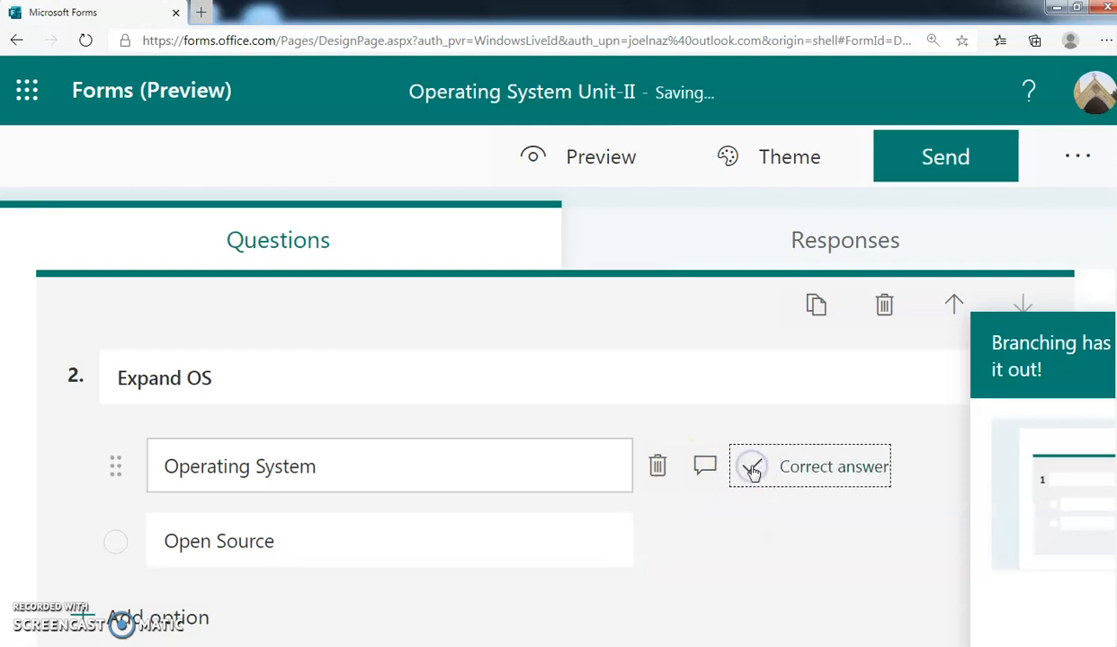
pyautogui.click(625, 517)
pyautogui.scroll(-2, 634, 522)
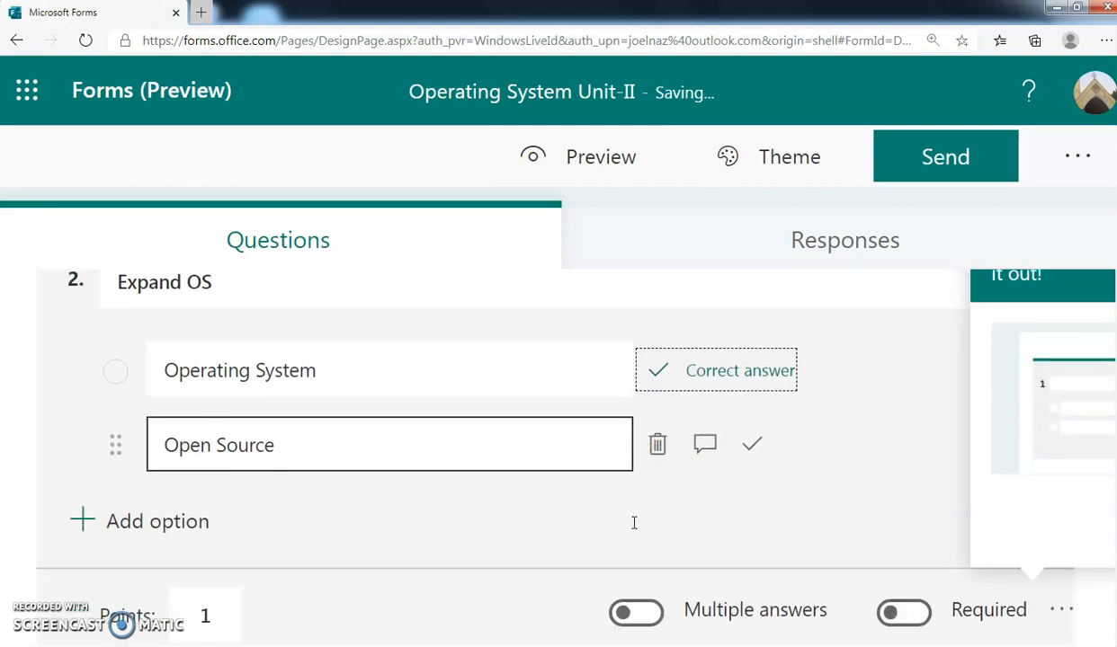
pyautogui.click(231, 546)
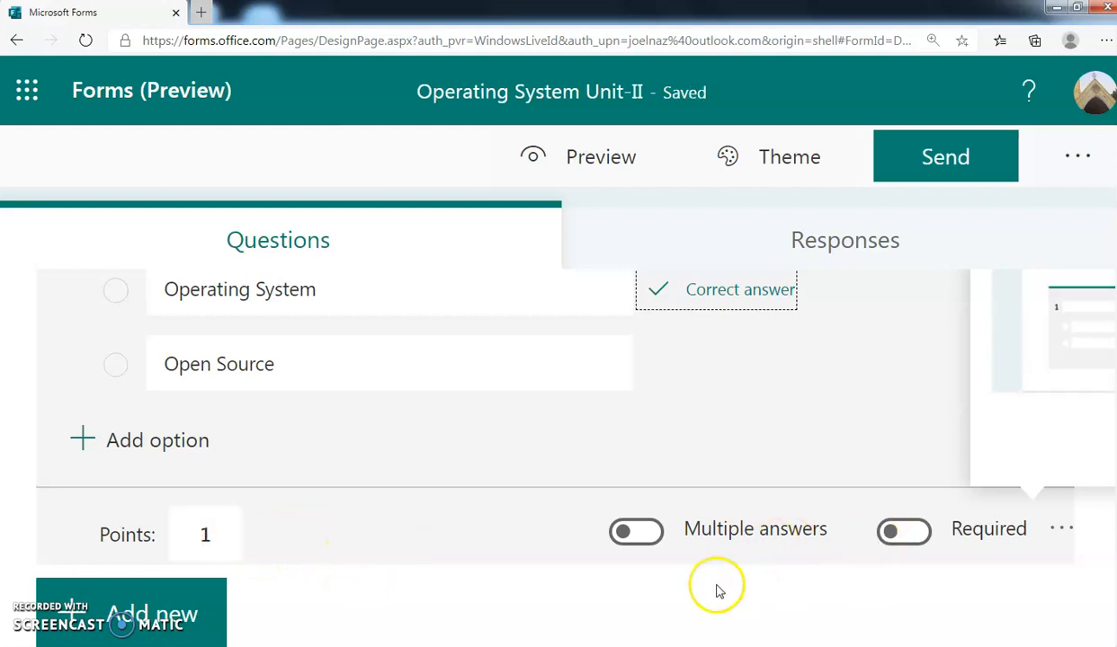
# Step: Preview the quiz questions in the computer and mobile layouts, and return to editing
pyautogui.click(587, 169)
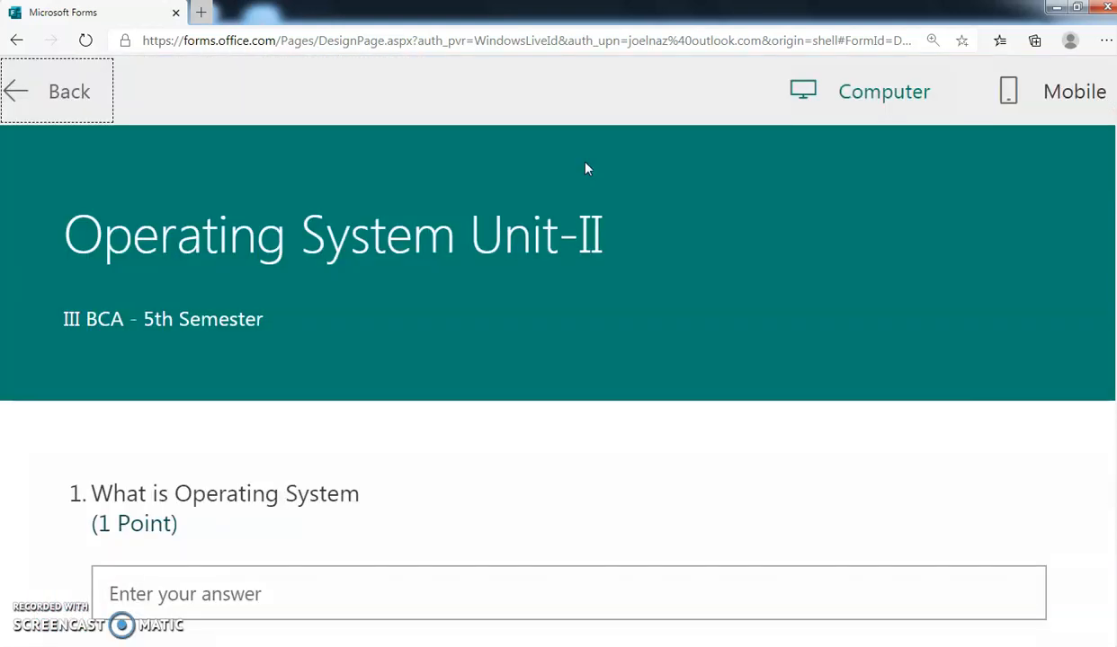
pyautogui.scroll(-5, 413, 332)
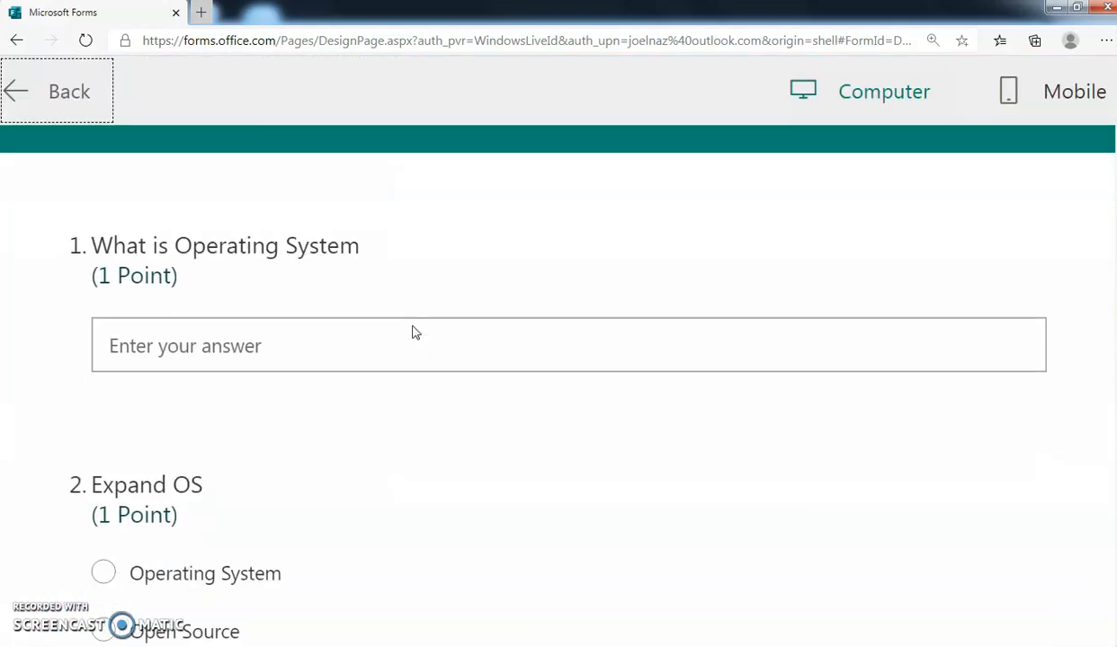
pyautogui.scroll(5, 413, 326)
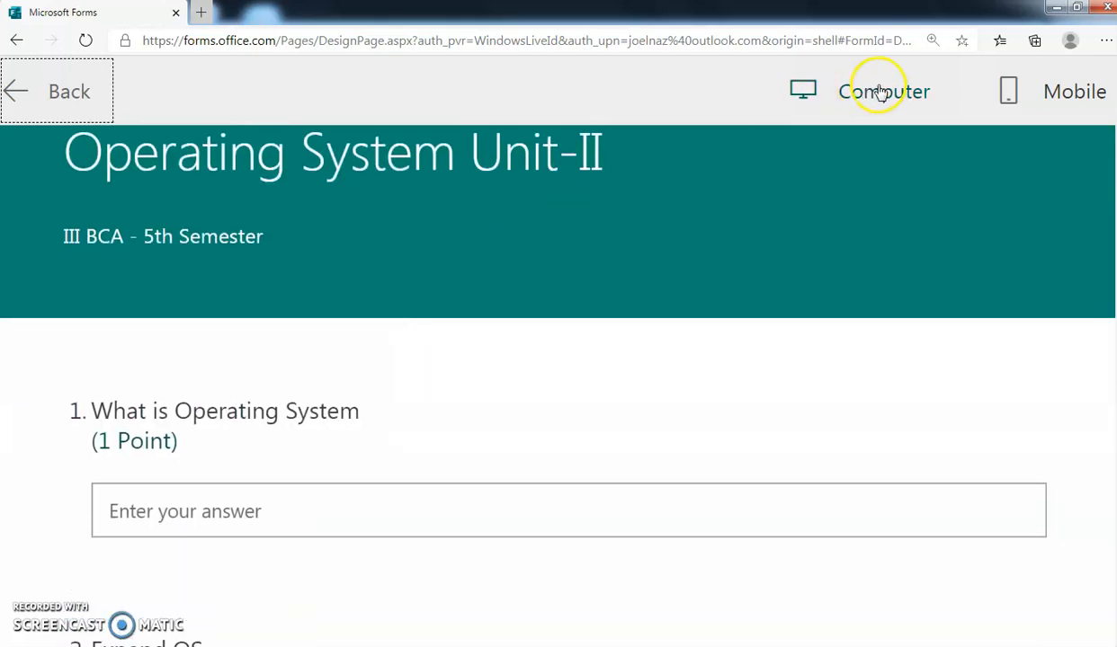
pyautogui.click(1031, 96)
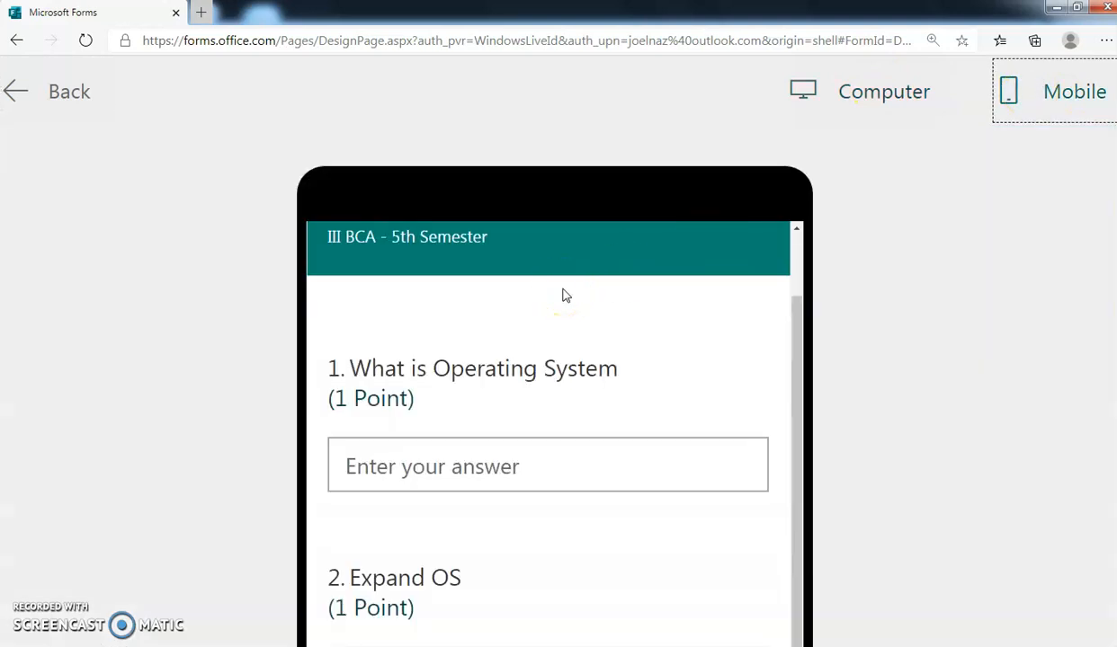
pyautogui.scroll(-2, 565, 295)
pyautogui.scroll(3, 565, 295)
pyautogui.scroll(-1, 564, 295)
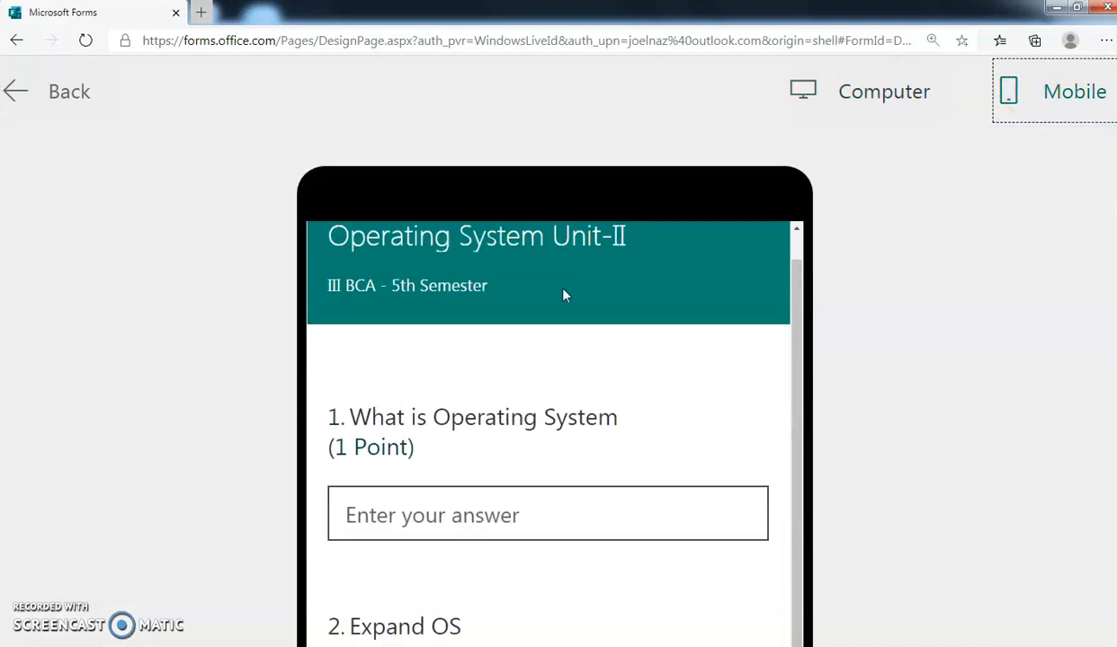
pyautogui.scroll(-2, 565, 295)
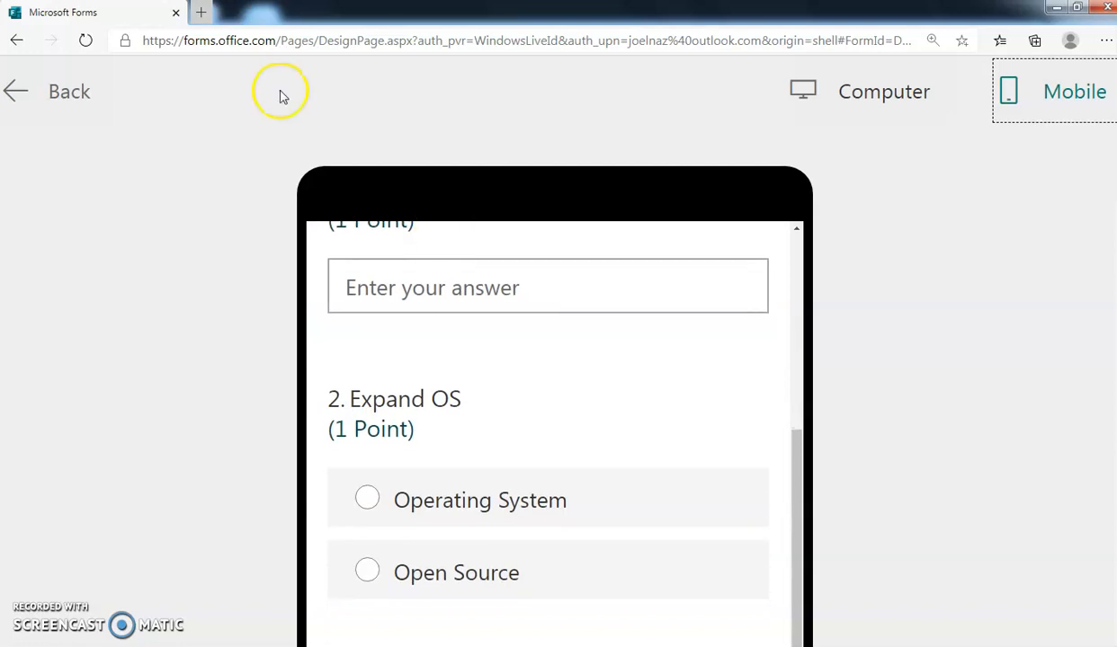
pyautogui.click(24, 95)
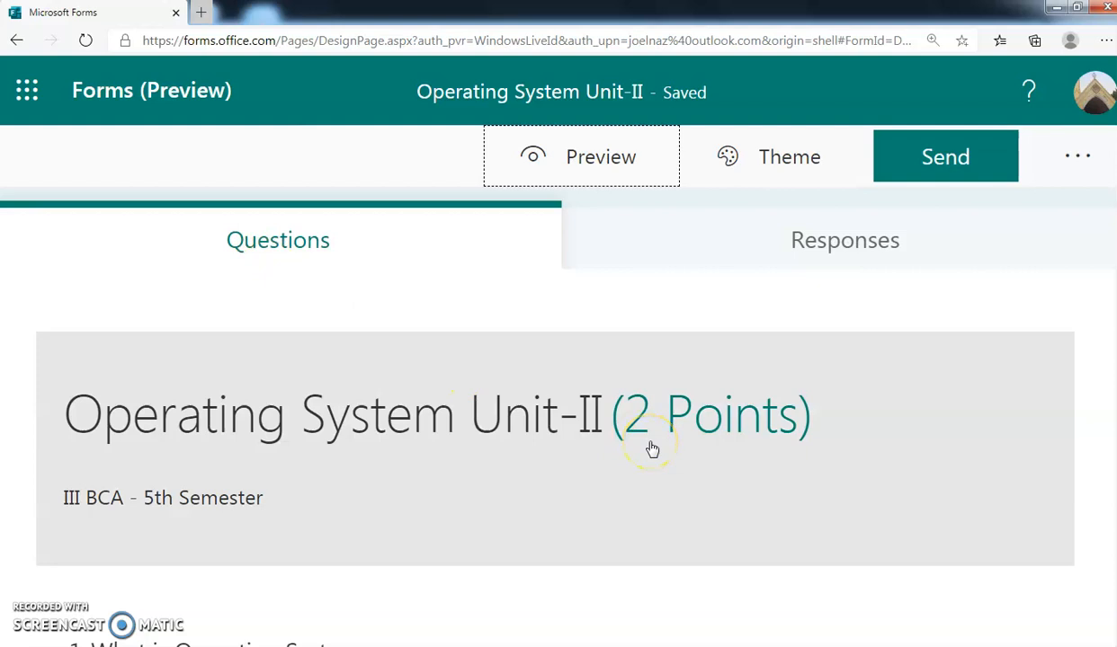
# Step: Review the quiz's question list and examine its response summary, including the Excel export option
pyautogui.scroll(-6, 652, 450)
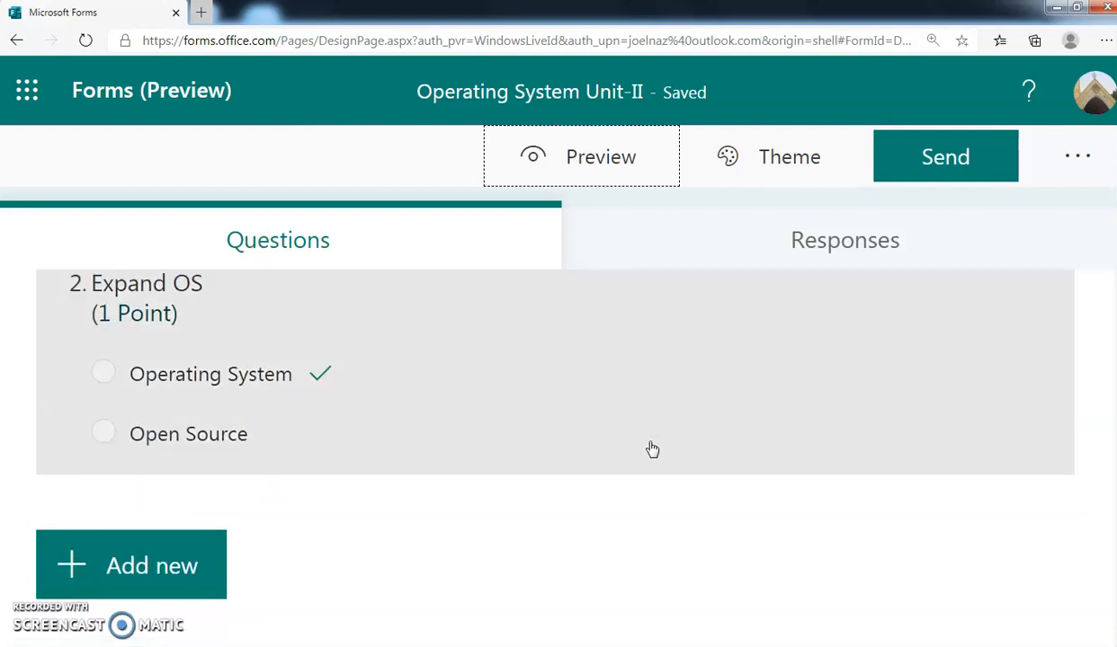
pyautogui.scroll(4, 650, 450)
pyautogui.click(812, 252)
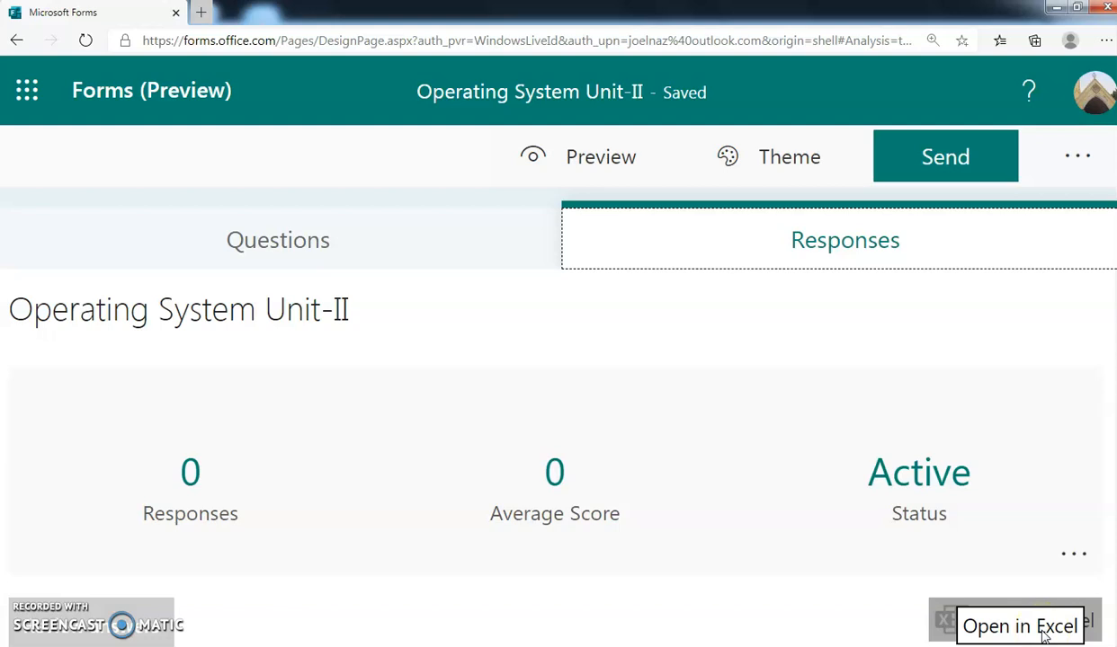
pyautogui.click(979, 622)
# Step: Try the Bright Blue theme, apply the purple Raspberry theme instead, and check it in the quiz preview
pyautogui.click(771, 160)
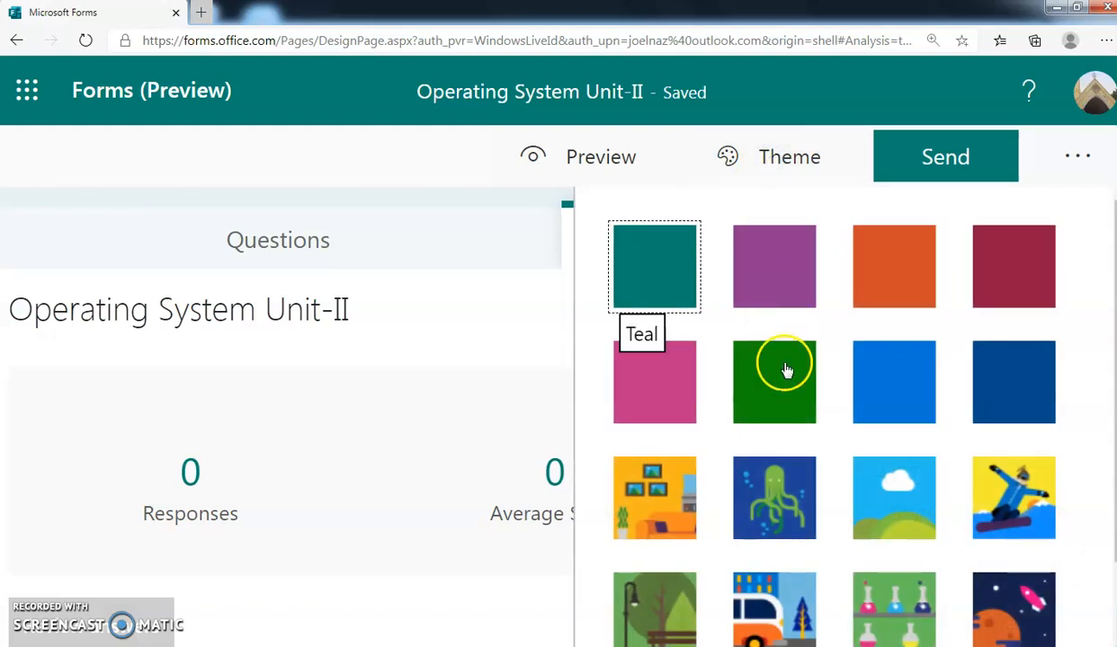
pyautogui.click(875, 413)
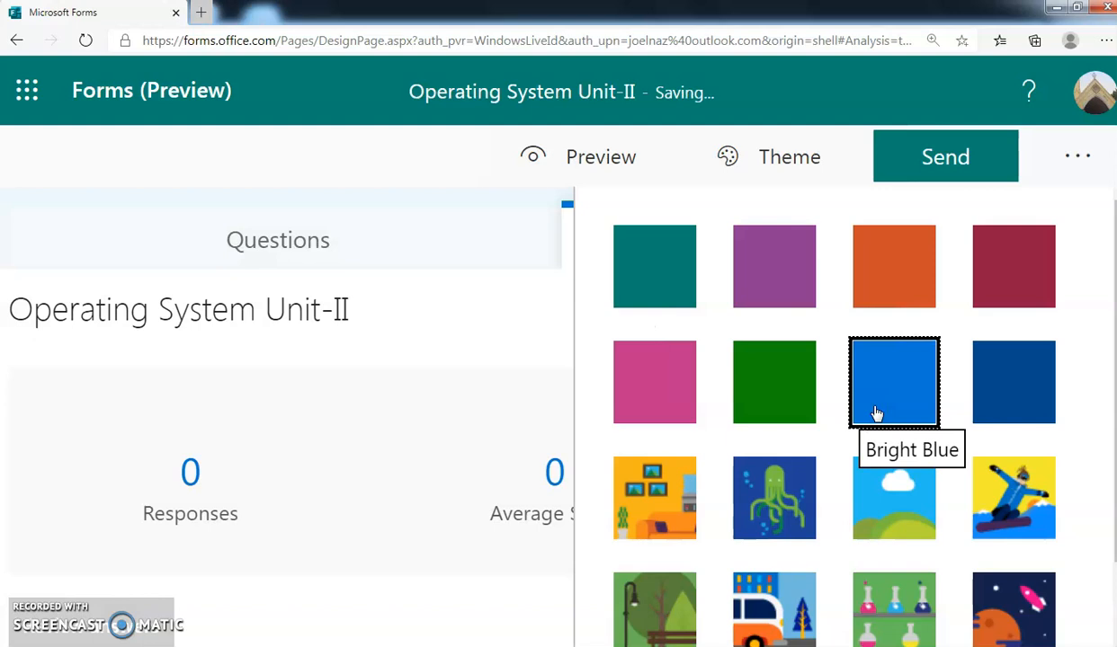
pyautogui.click(795, 267)
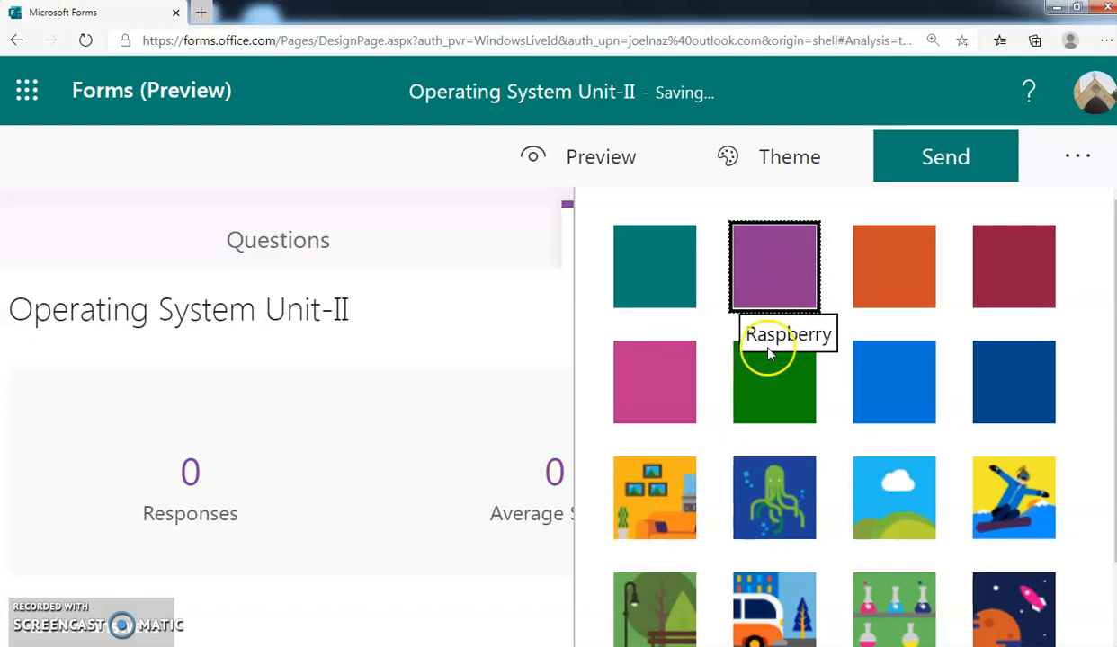
pyautogui.click(430, 345)
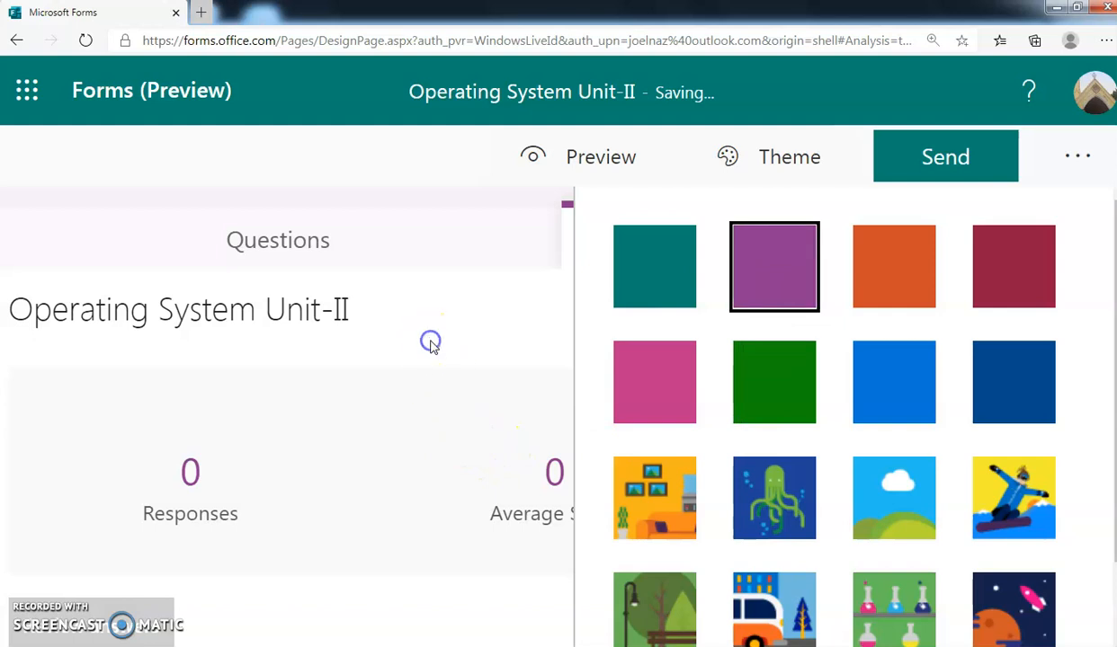
pyautogui.click(568, 158)
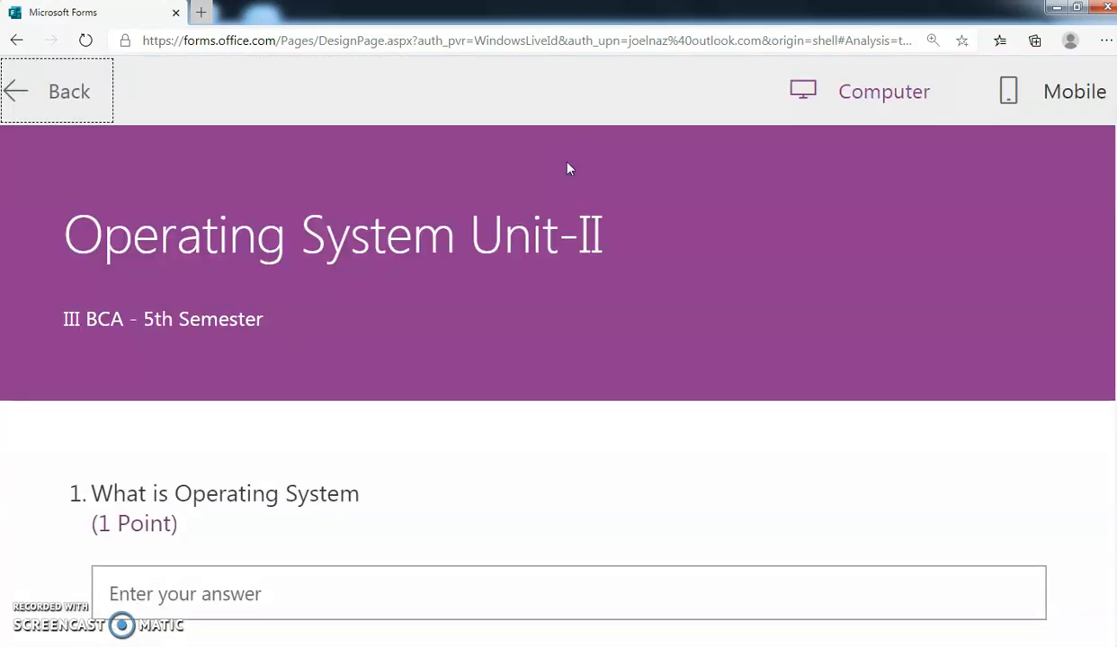
pyautogui.click(42, 94)
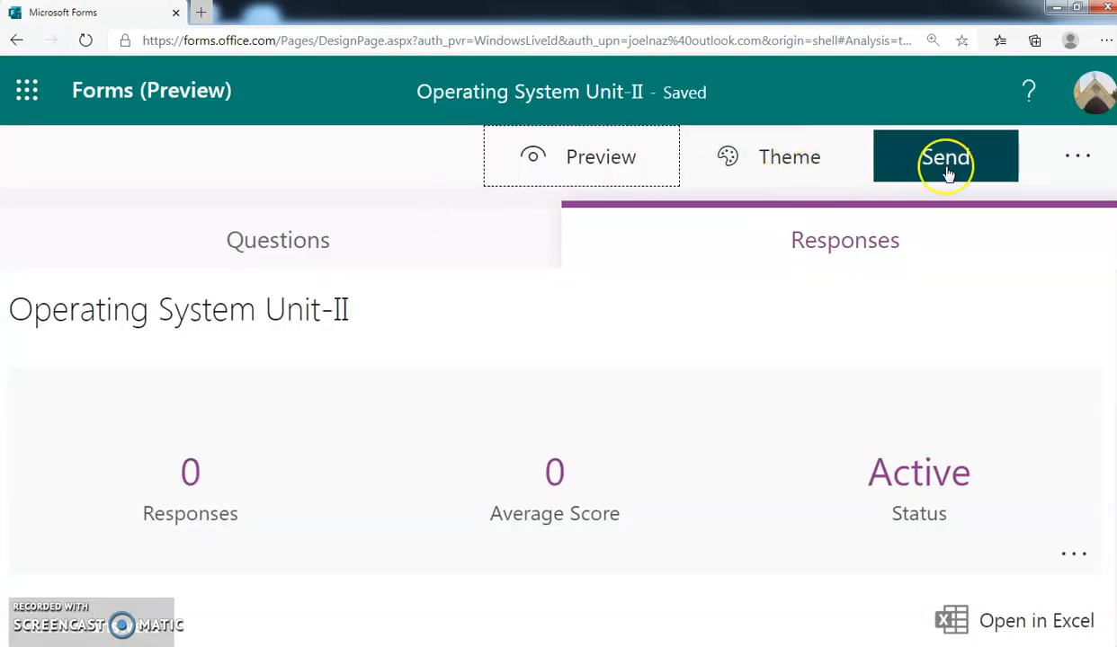
# Step: Turn off showing results automatically in the quiz settings
pyautogui.click(1078, 160)
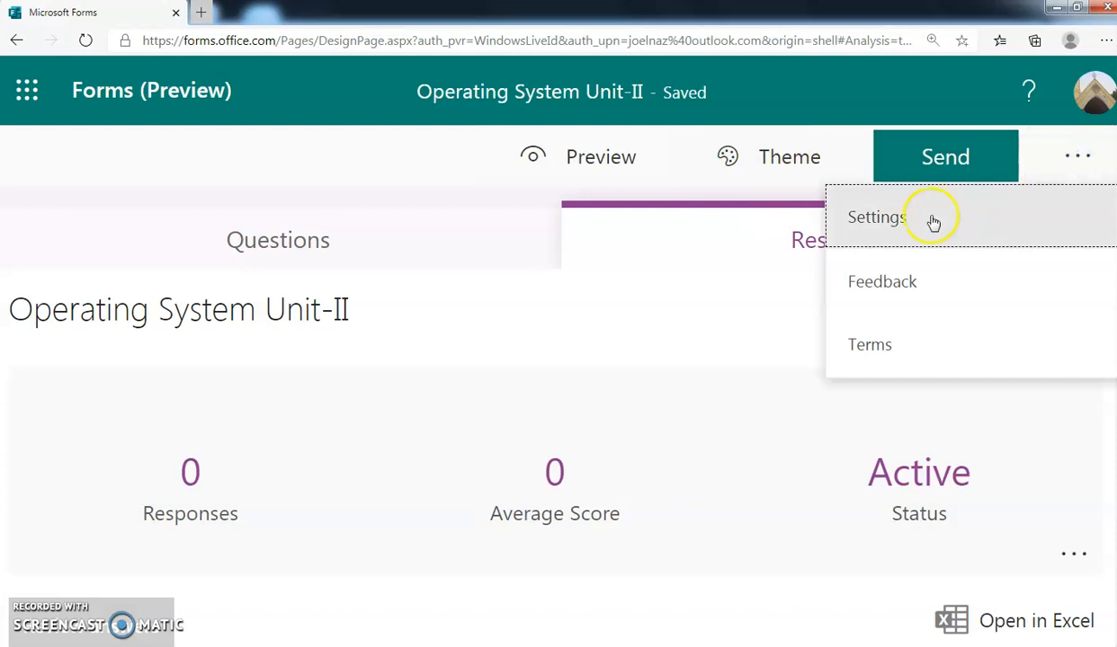
pyautogui.click(917, 221)
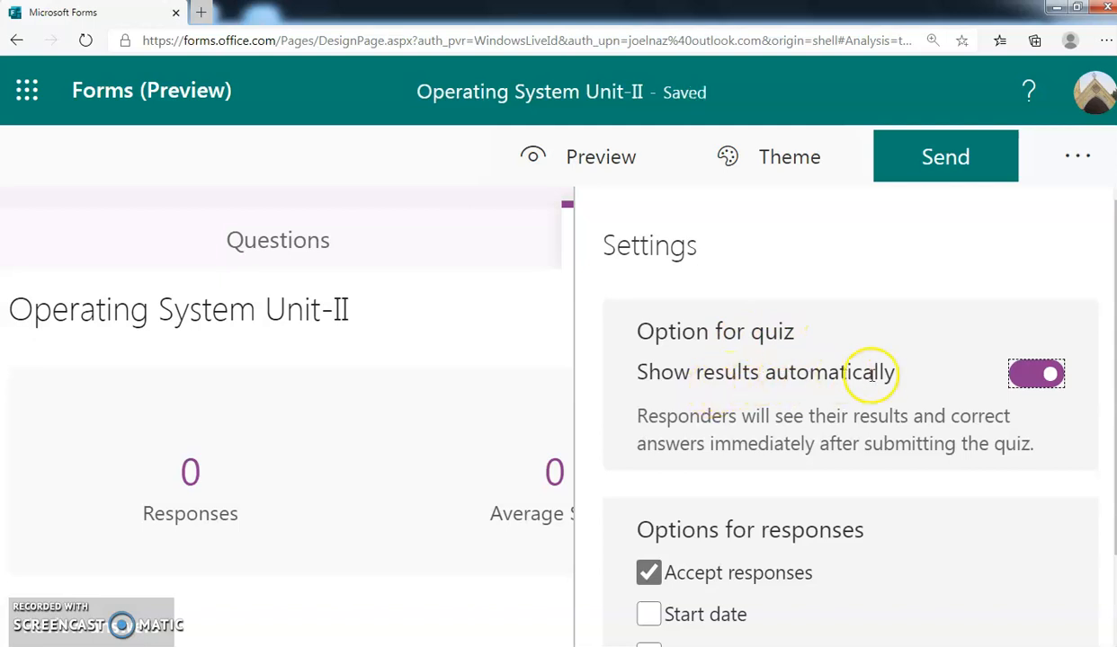
pyautogui.click(1022, 375)
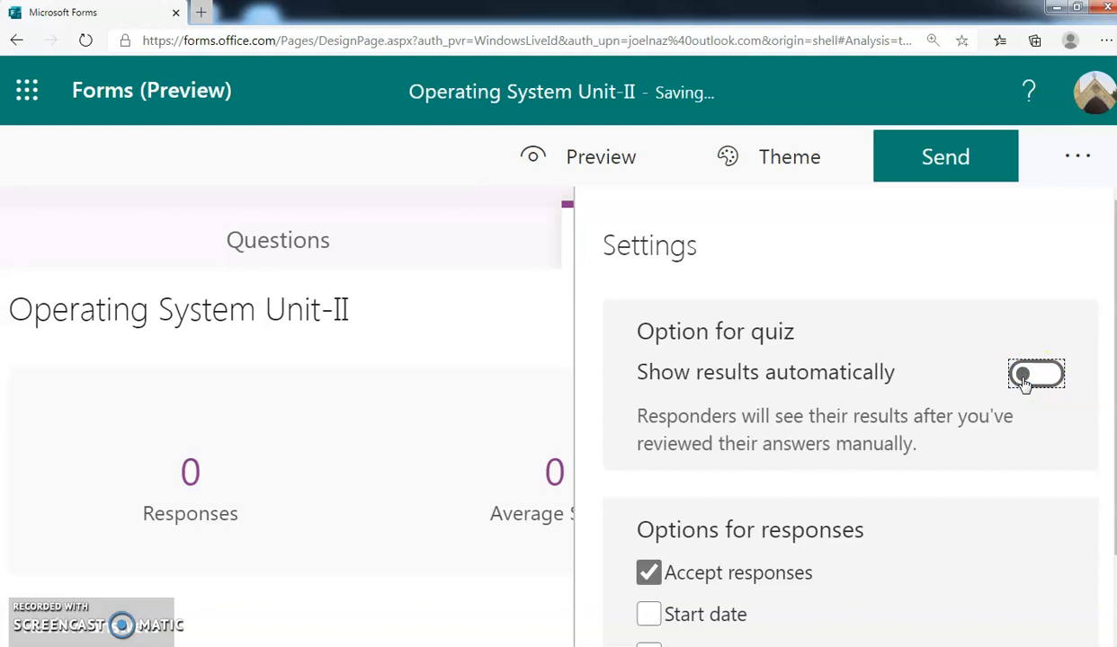
# Step: Try the Shuffle questions response option and enable the customised thank you message for the quiz
pyautogui.scroll(-2, 712, 534)
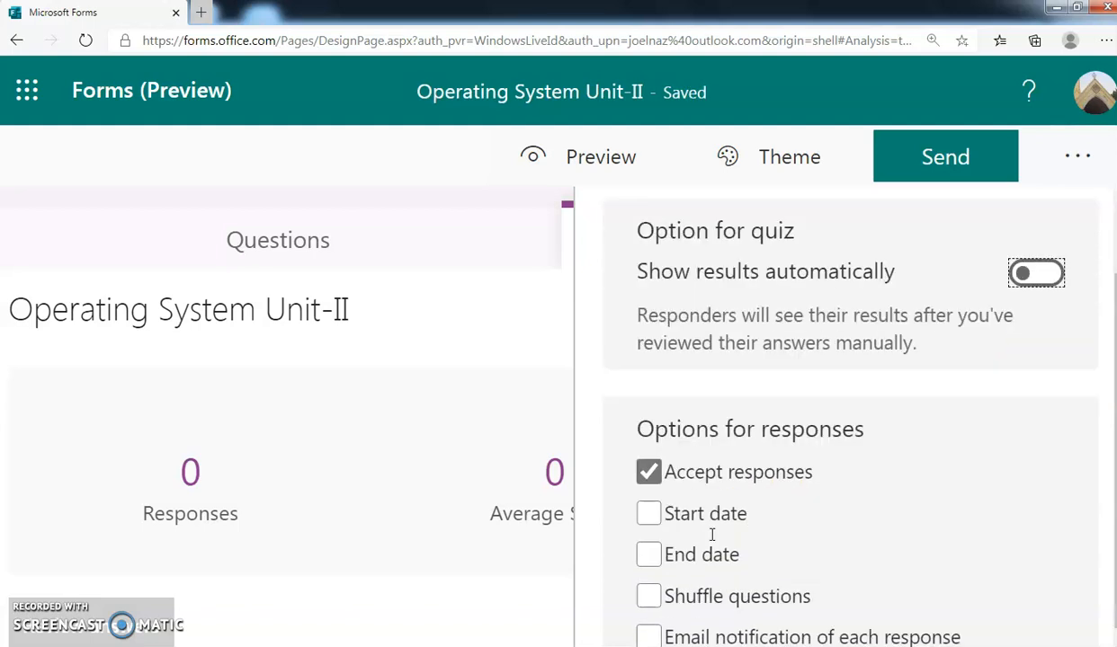
pyautogui.click(649, 469)
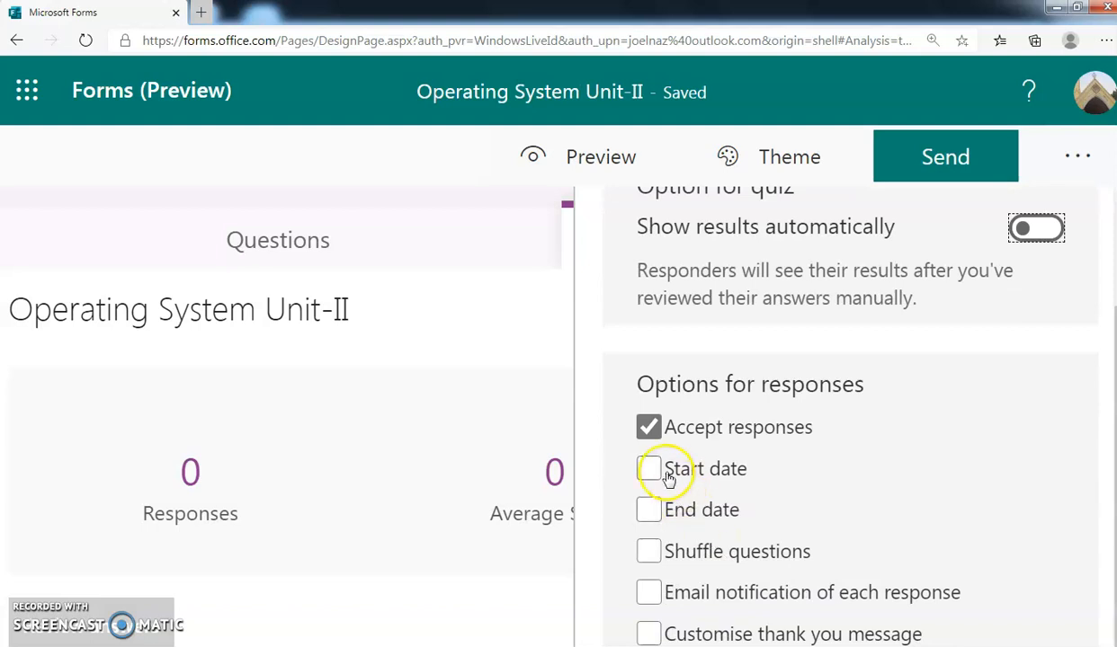
pyautogui.click(649, 470)
pyautogui.click(649, 551)
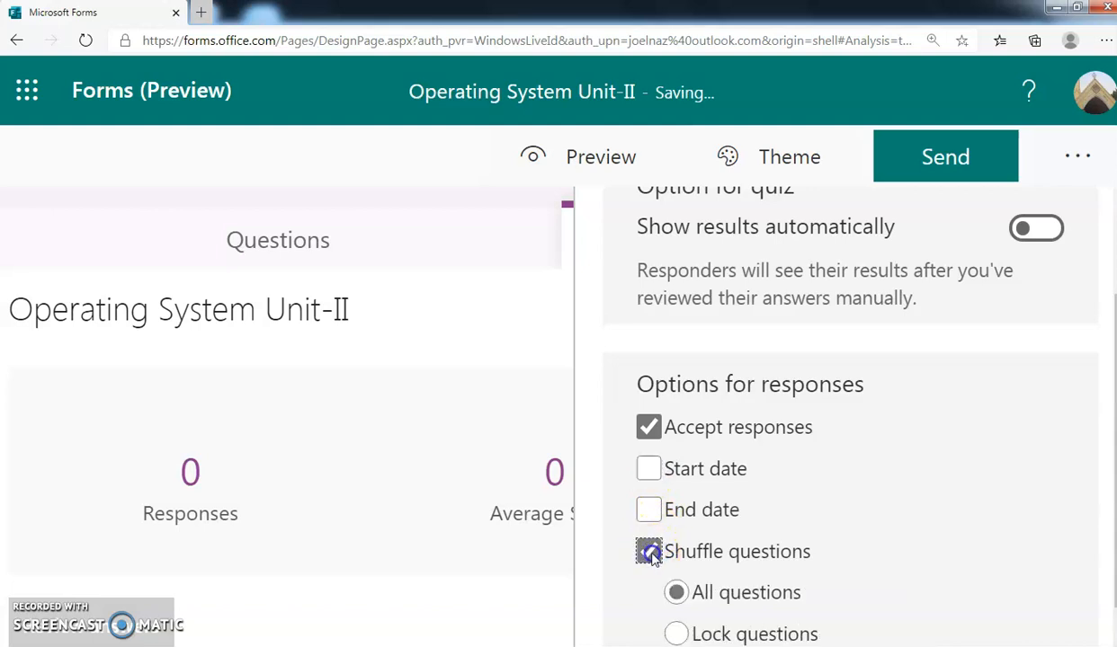
pyautogui.click(646, 635)
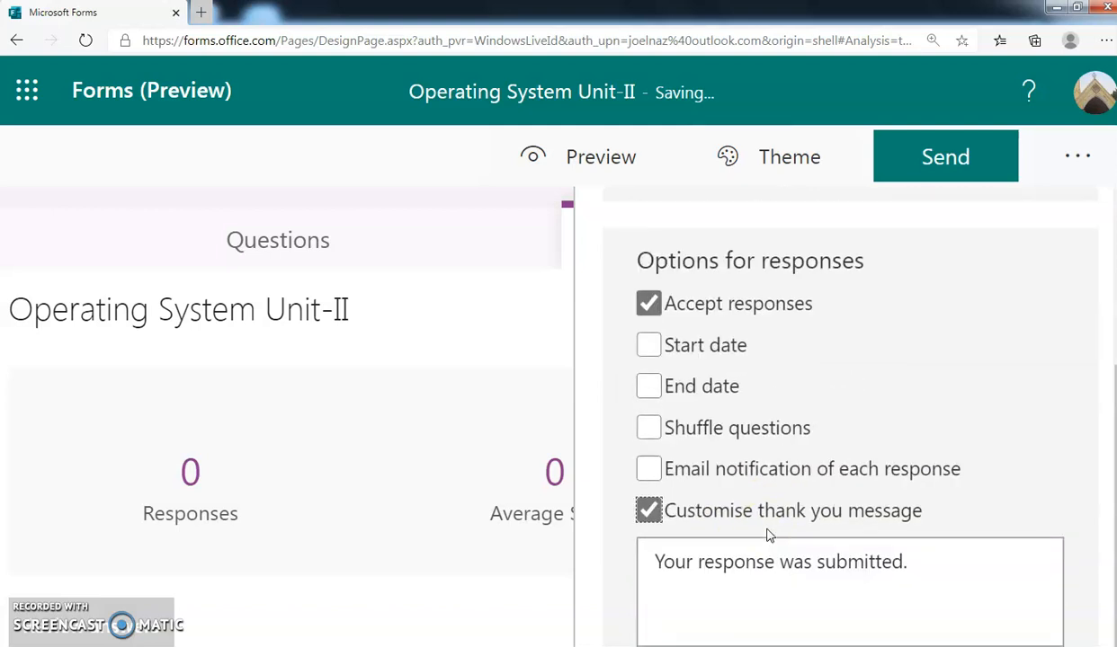
# Step: Replace the quiz's customised thank you message with "welcome" and close the settings
pyautogui.tripleClick(659, 562)
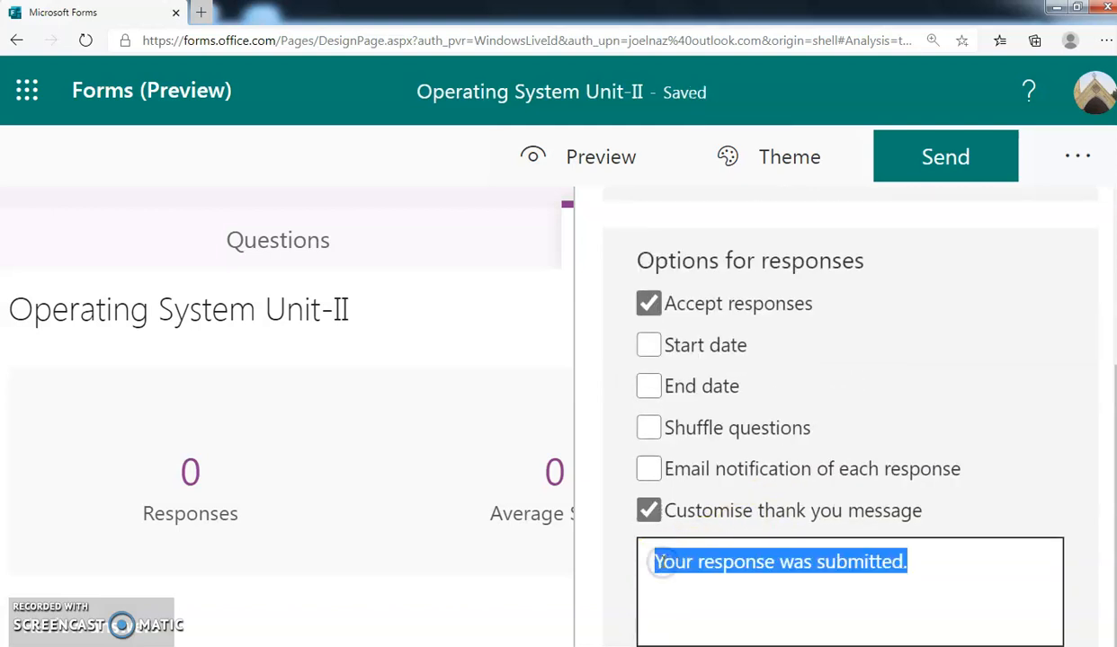
pyautogui.write('welcome')
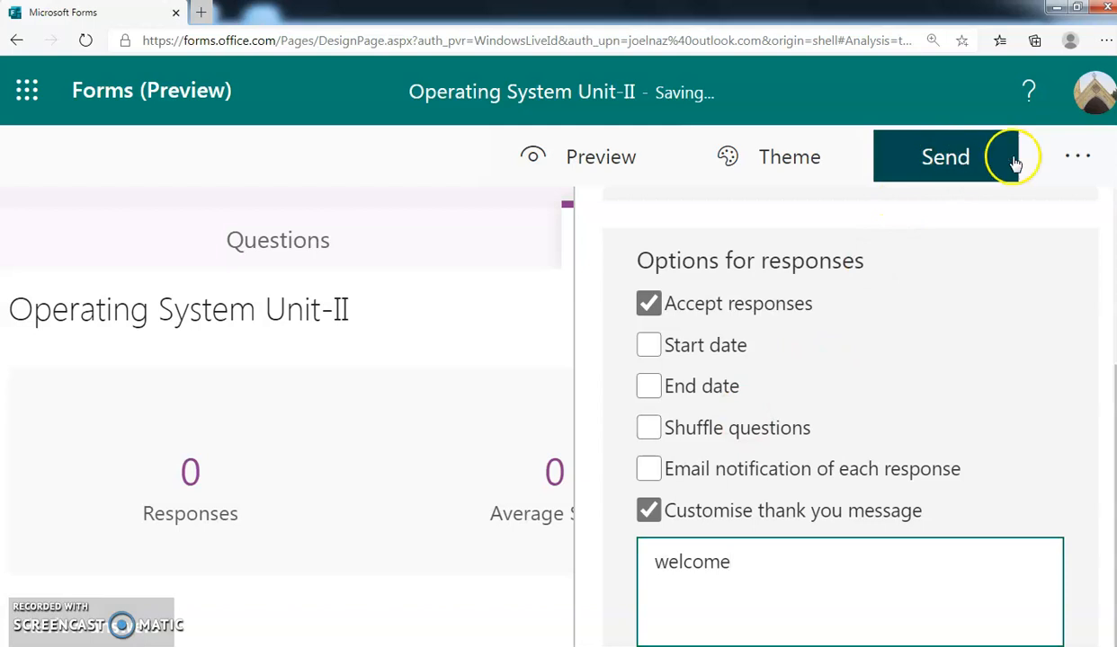
pyautogui.click(1077, 156)
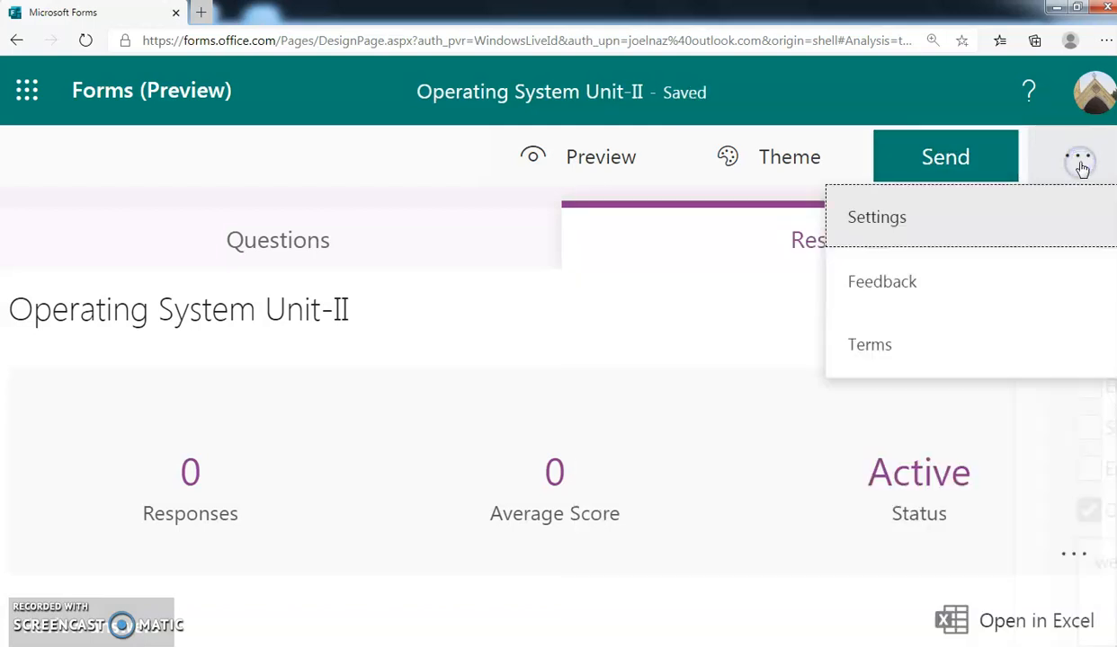
# Step: Examine the quiz's sharing options, including the response link, QR code, embed and email, cancelling the Outlook 2007 startup wizard
pyautogui.click(956, 159)
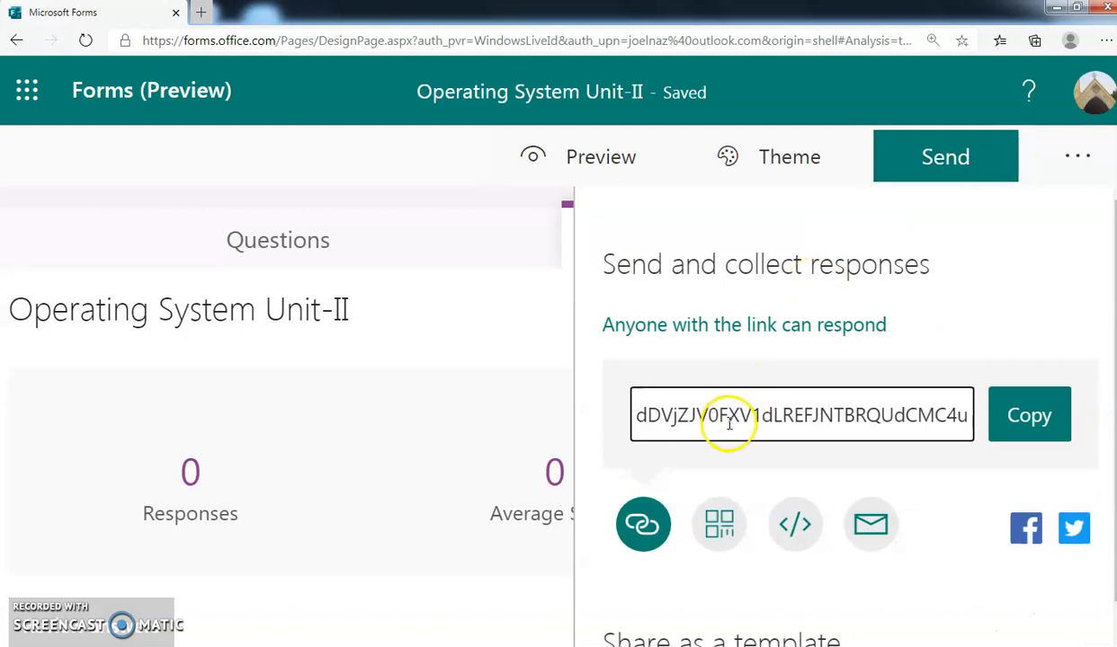
pyautogui.click(715, 535)
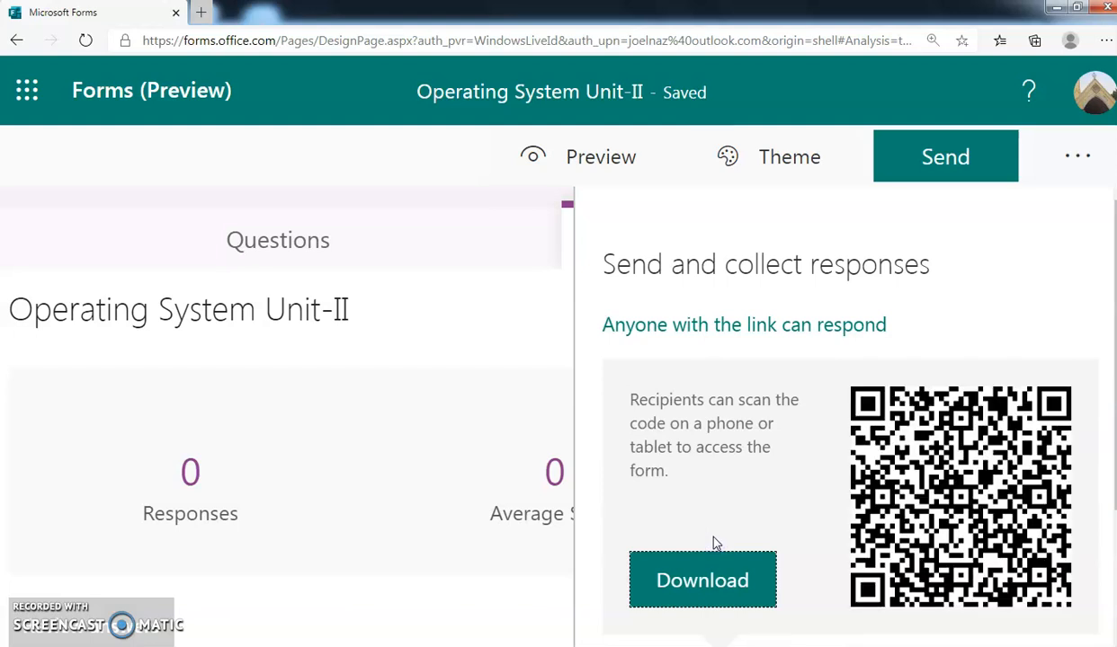
pyautogui.scroll(-3, 714, 539)
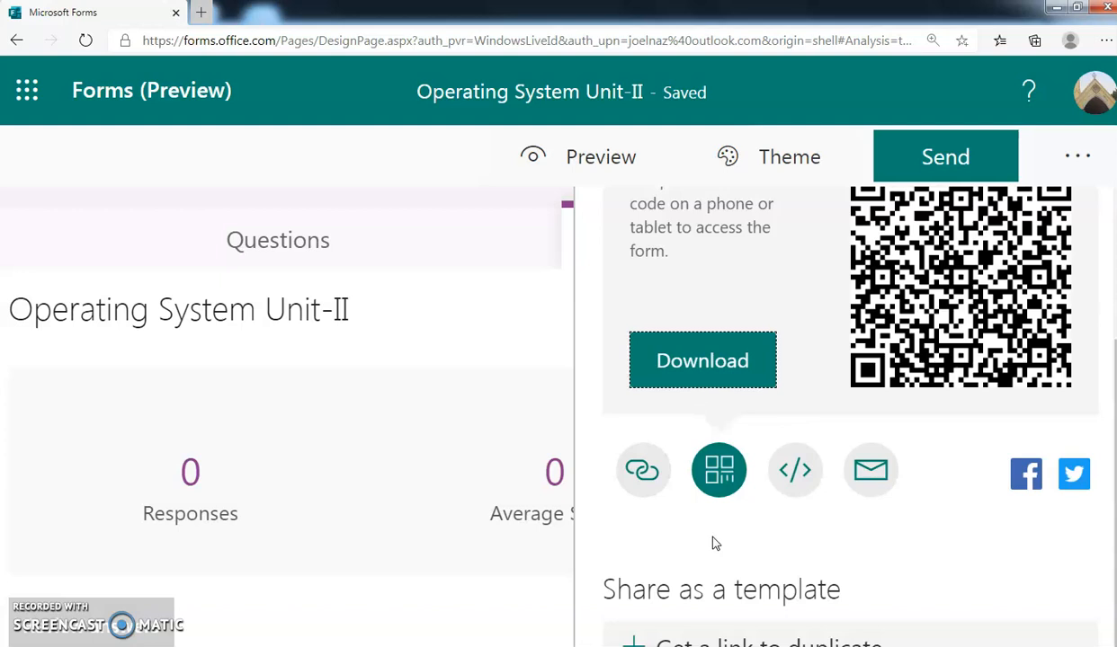
pyautogui.click(796, 471)
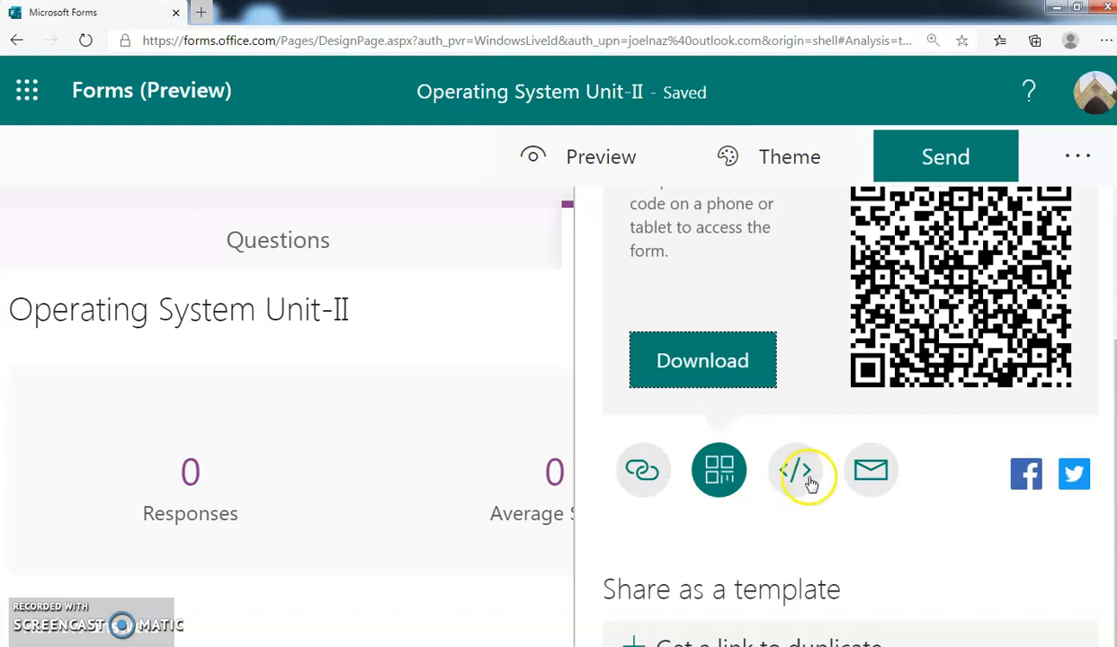
pyautogui.click(867, 484)
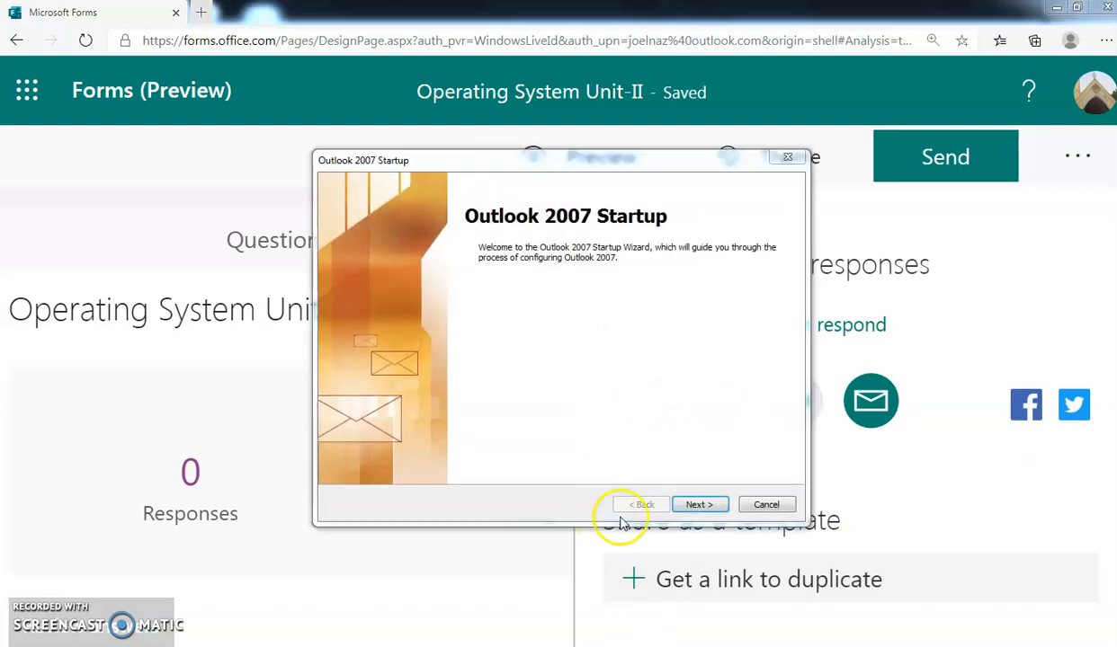
pyautogui.click(766, 504)
pyautogui.click(642, 401)
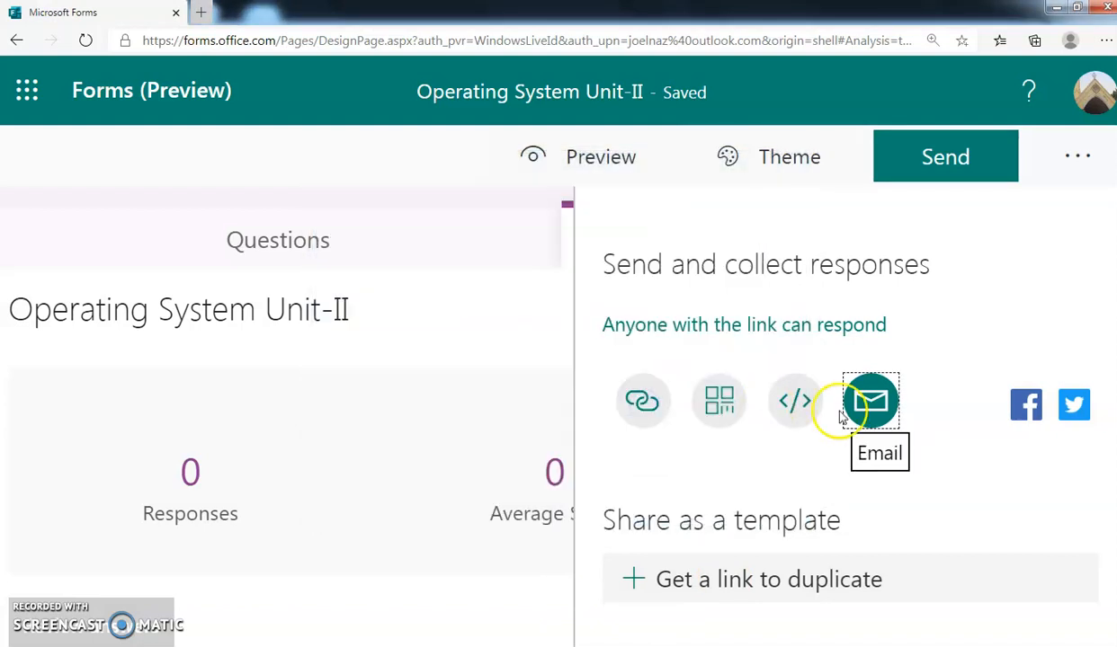
# Step: View the Facebook sharing window for the quiz, then close it and the sharing options without posting
pyautogui.click(1028, 409)
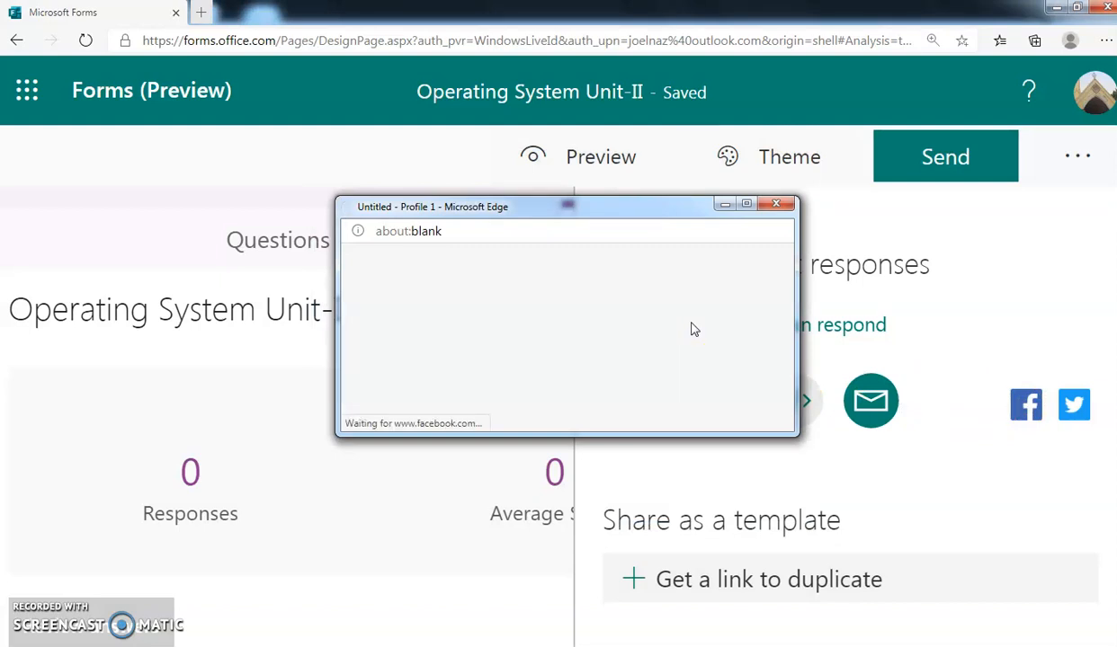
pyautogui.click(747, 204)
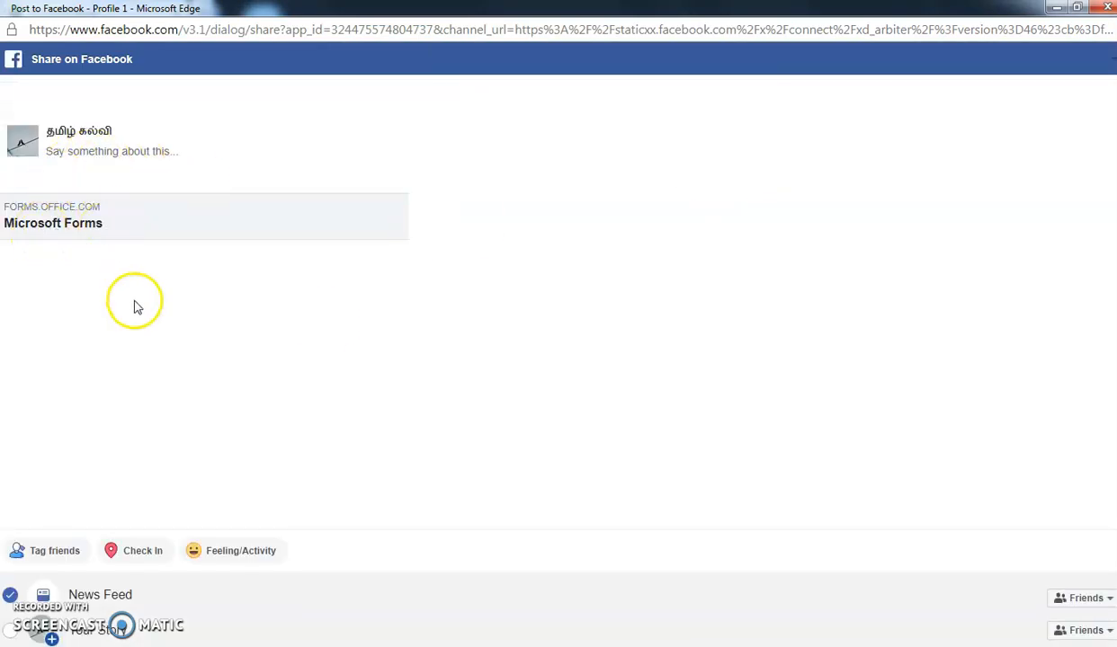
pyautogui.click(1108, 8)
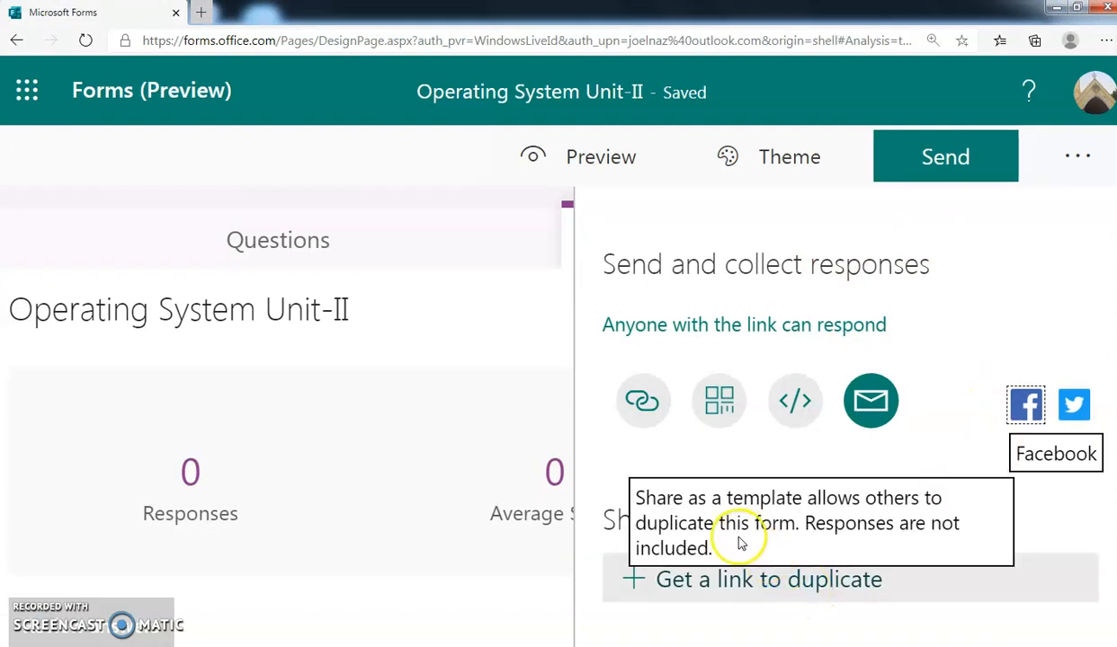
pyautogui.click(500, 613)
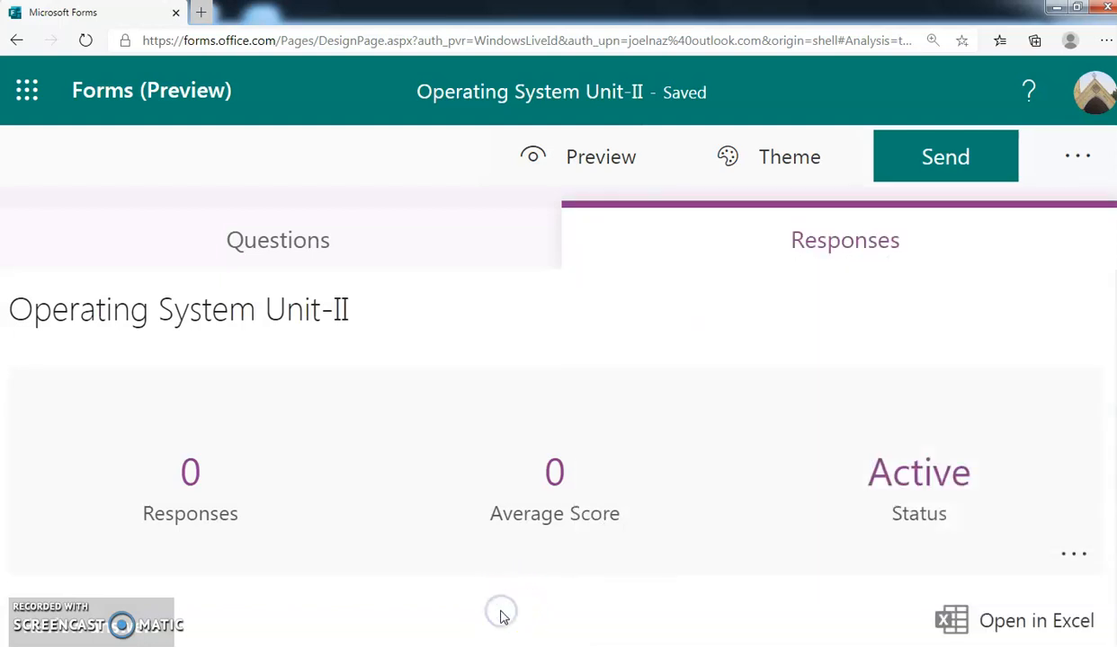
# Step: Add a Text question as question 3, below the "Expand OS" question
pyautogui.scroll(-4, 469, 482)
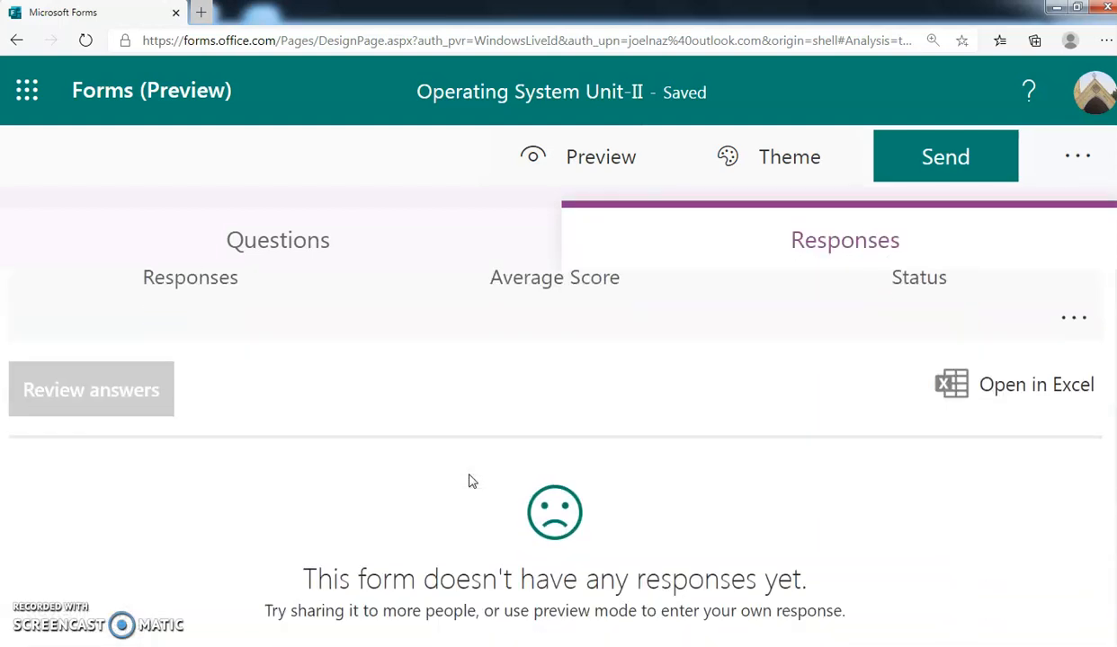
pyautogui.scroll(2, 468, 481)
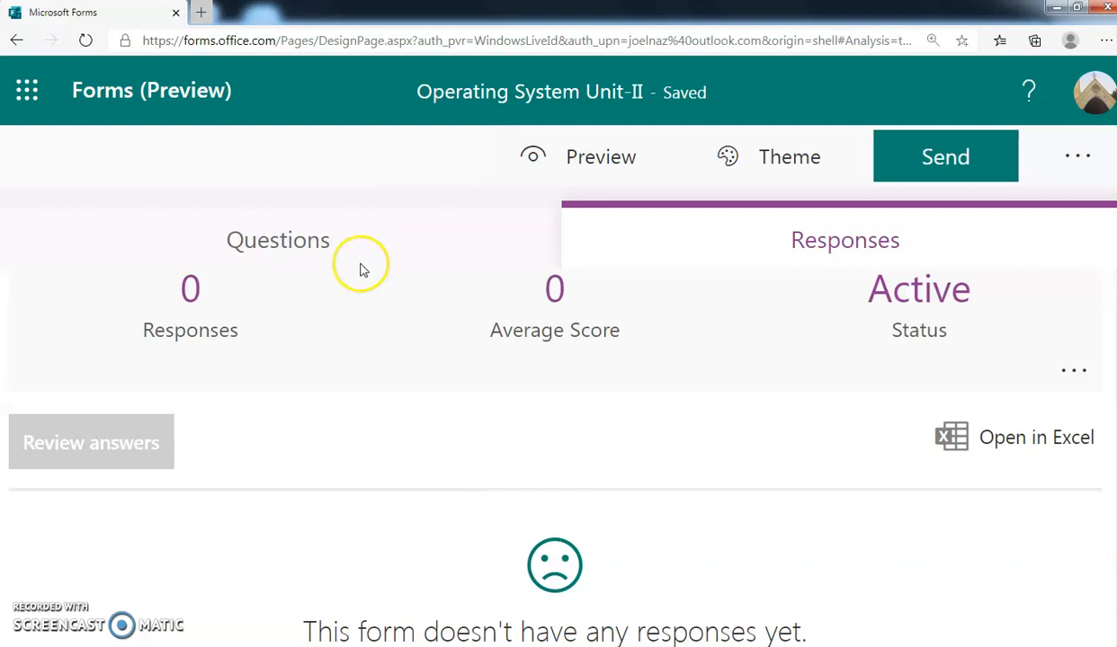
pyautogui.click(334, 252)
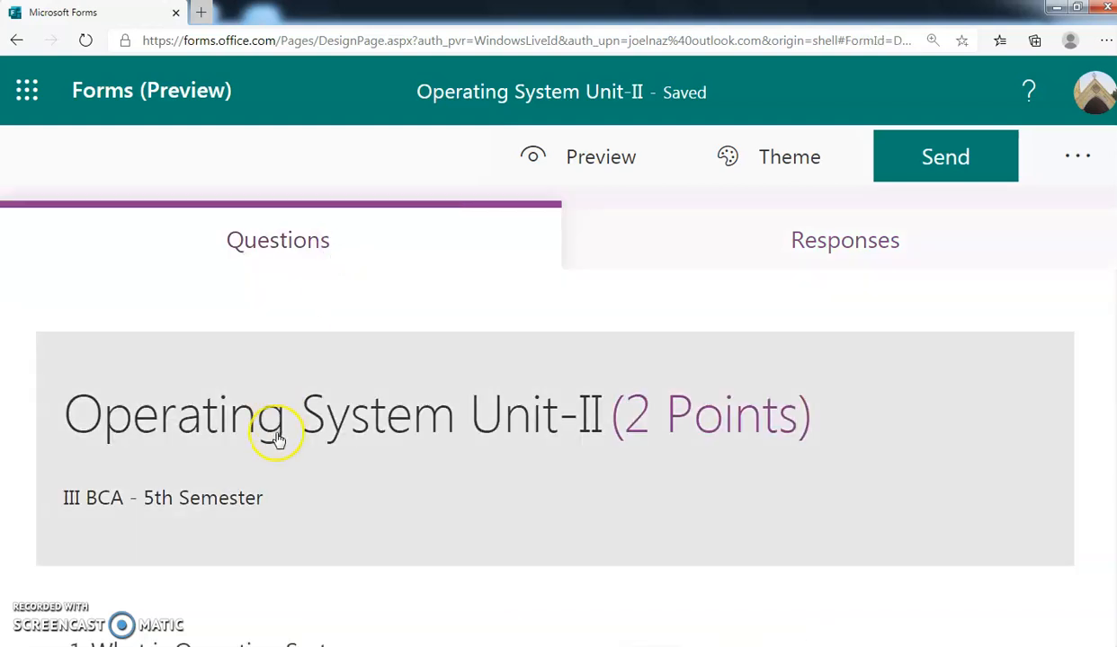
pyautogui.scroll(-3, 278, 442)
pyautogui.scroll(-4, 279, 441)
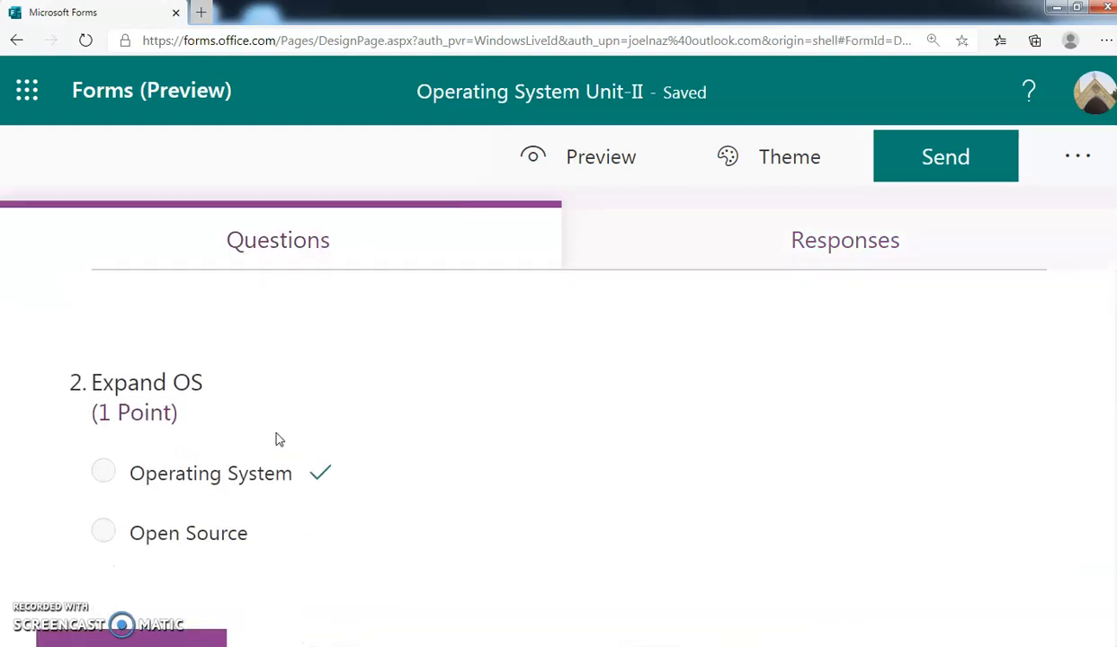
pyautogui.click(158, 557)
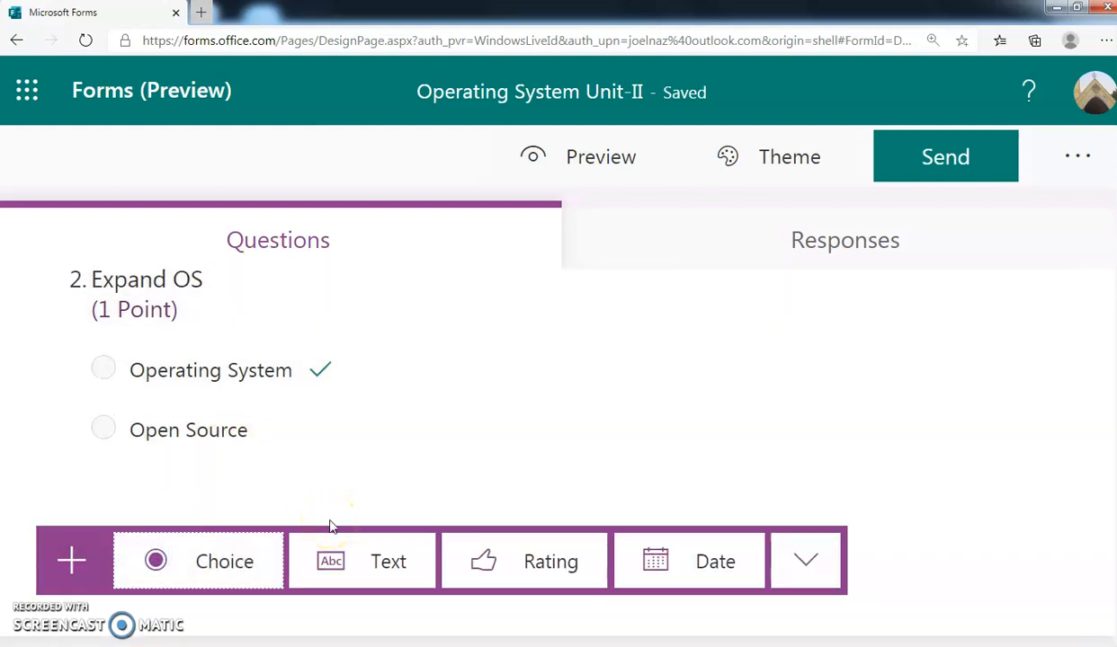
pyautogui.click(358, 565)
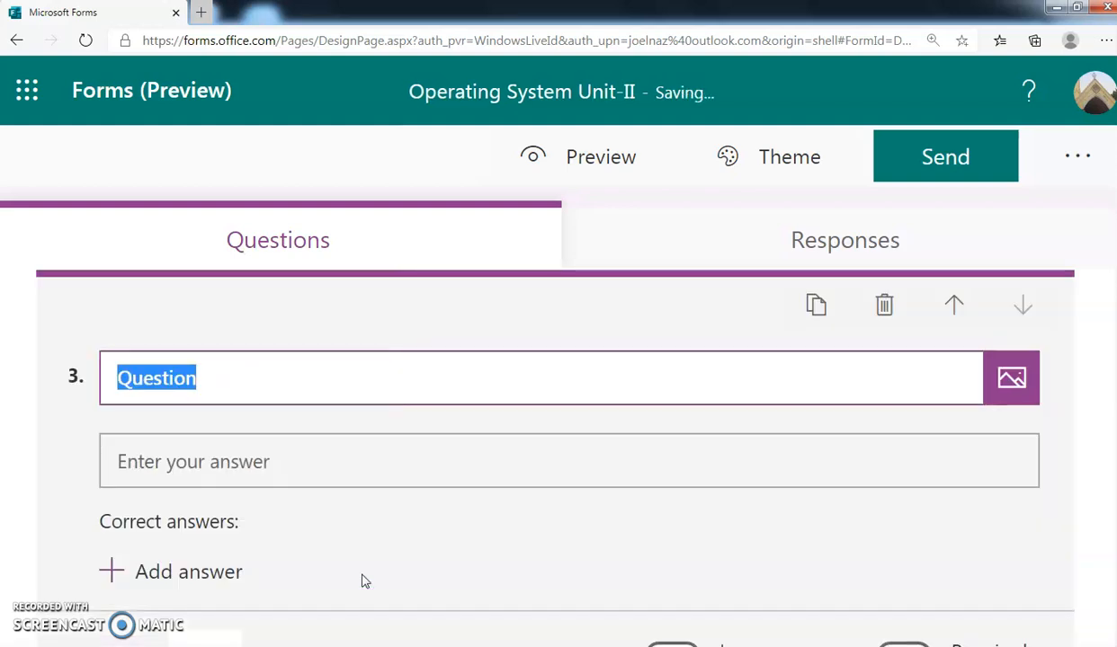
# Step: Upload the JPEG portrait photo from the Desktop as the image for question 3
pyautogui.click(1009, 380)
pyautogui.click(794, 322)
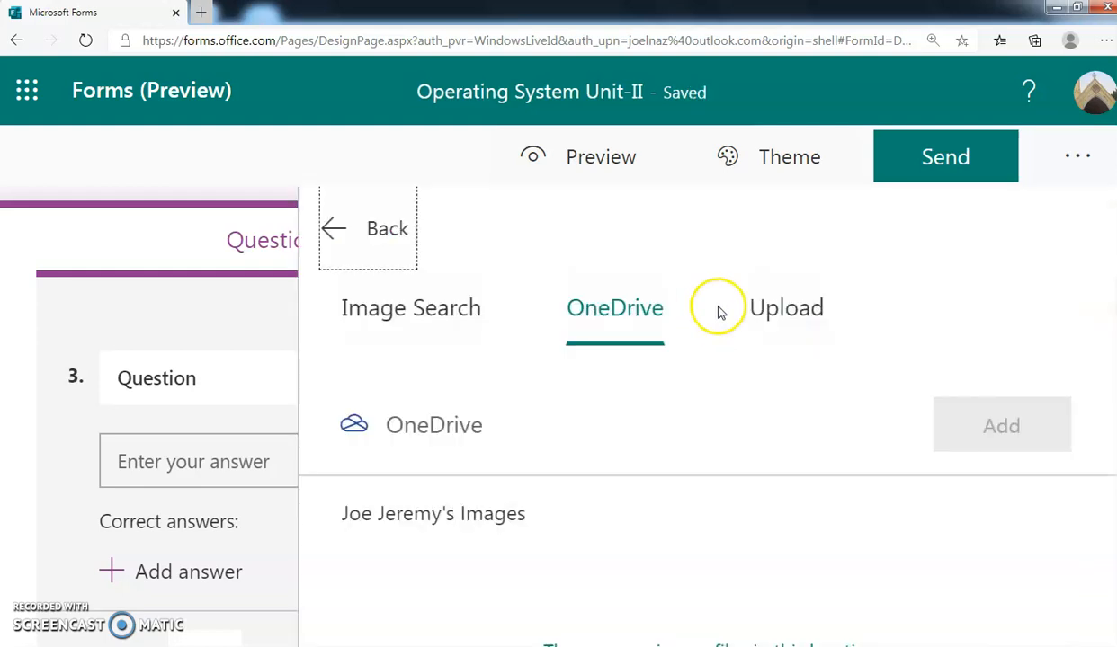
pyautogui.click(799, 311)
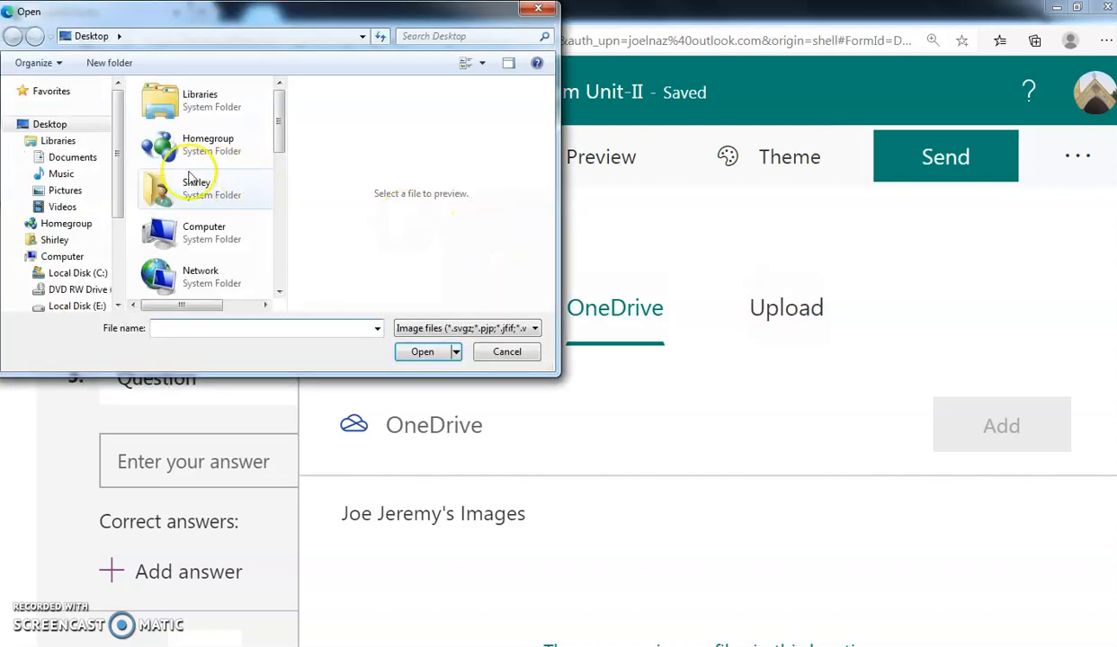
pyautogui.click(277, 216)
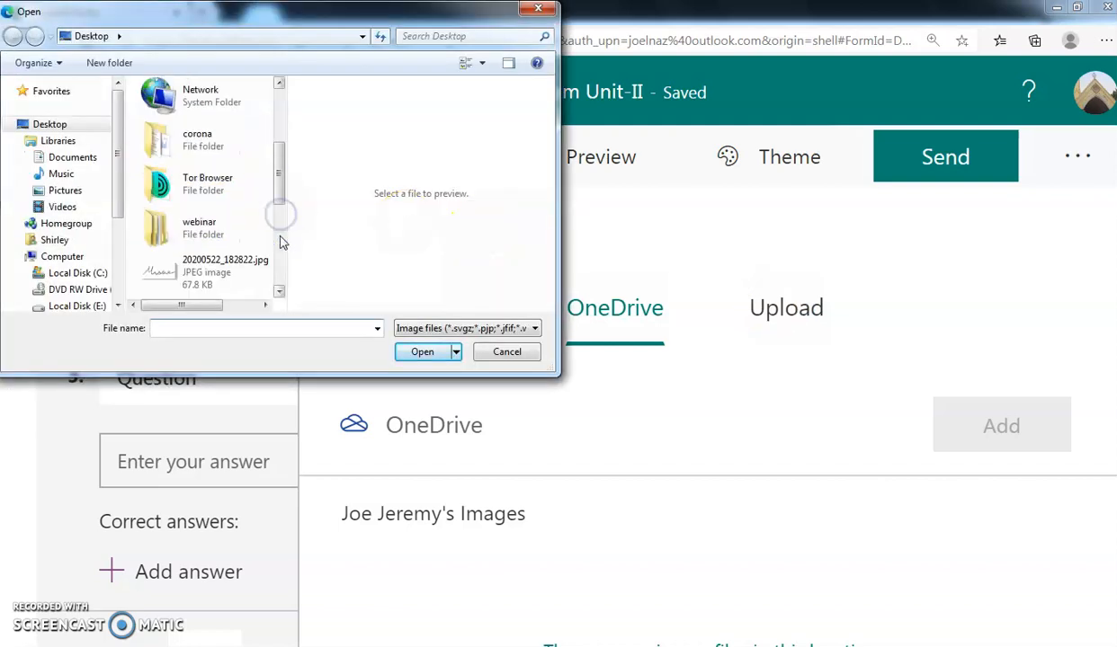
pyautogui.click(279, 237)
pyautogui.click(194, 264)
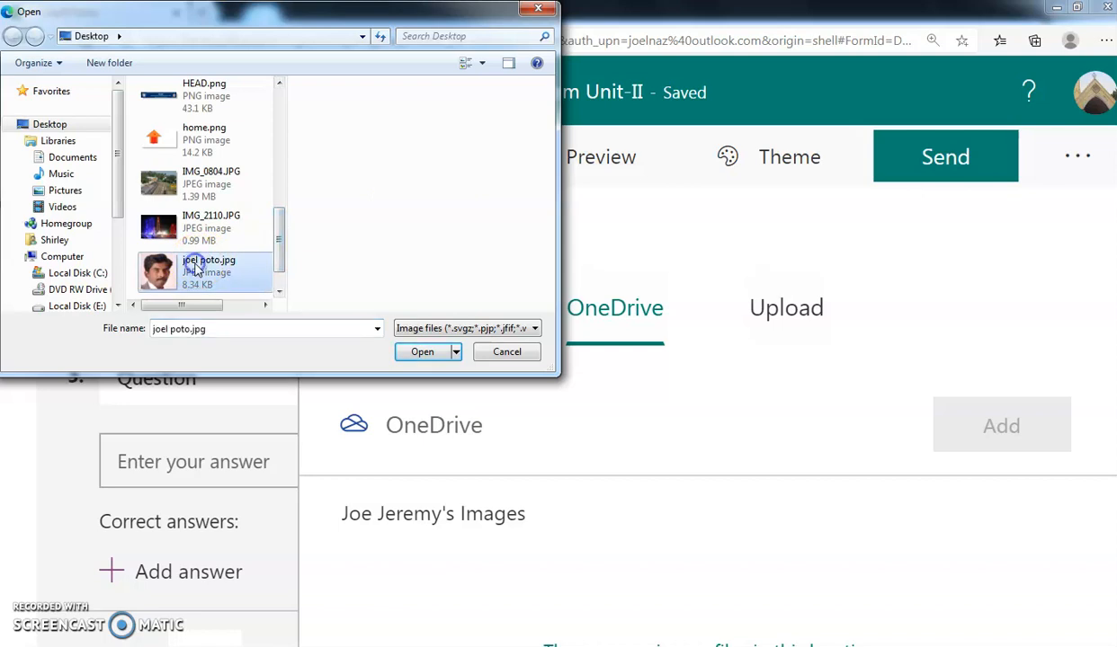
pyautogui.click(433, 353)
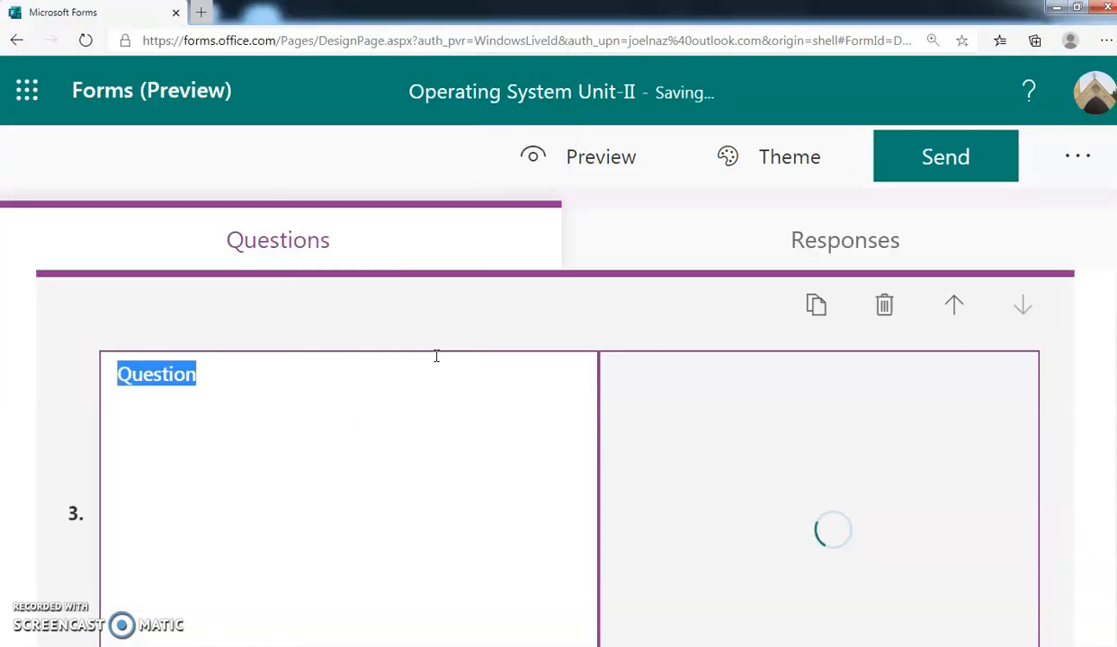
# Step: Enter "Who is this" as the text of question 3
pyautogui.write('Wo')
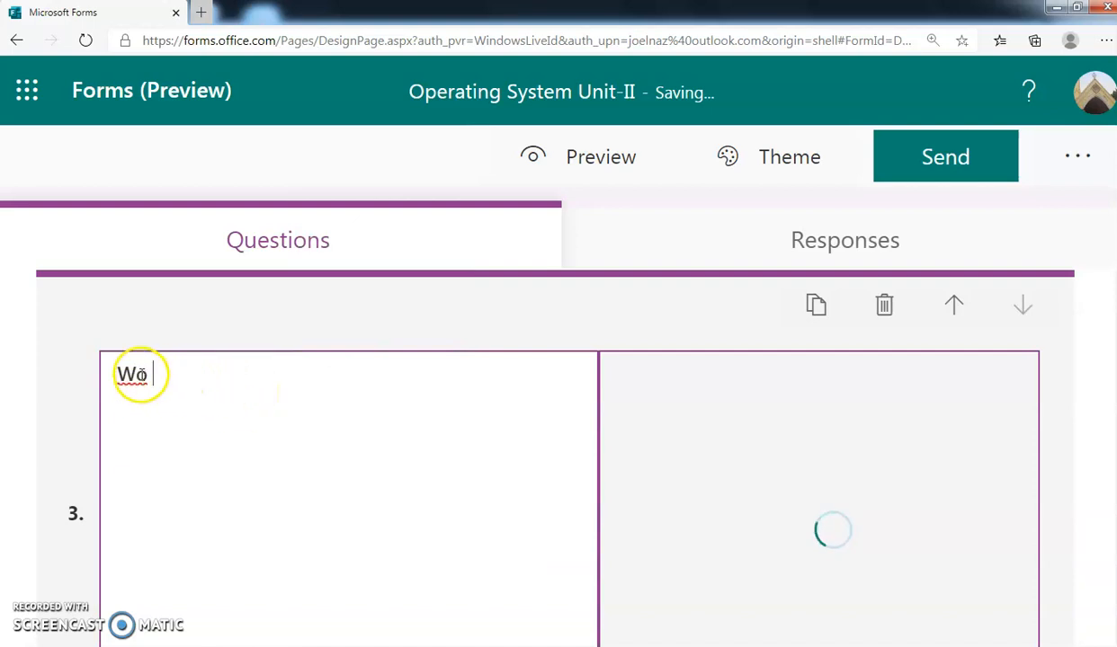
pyautogui.click(142, 375)
pyautogui.write('h')
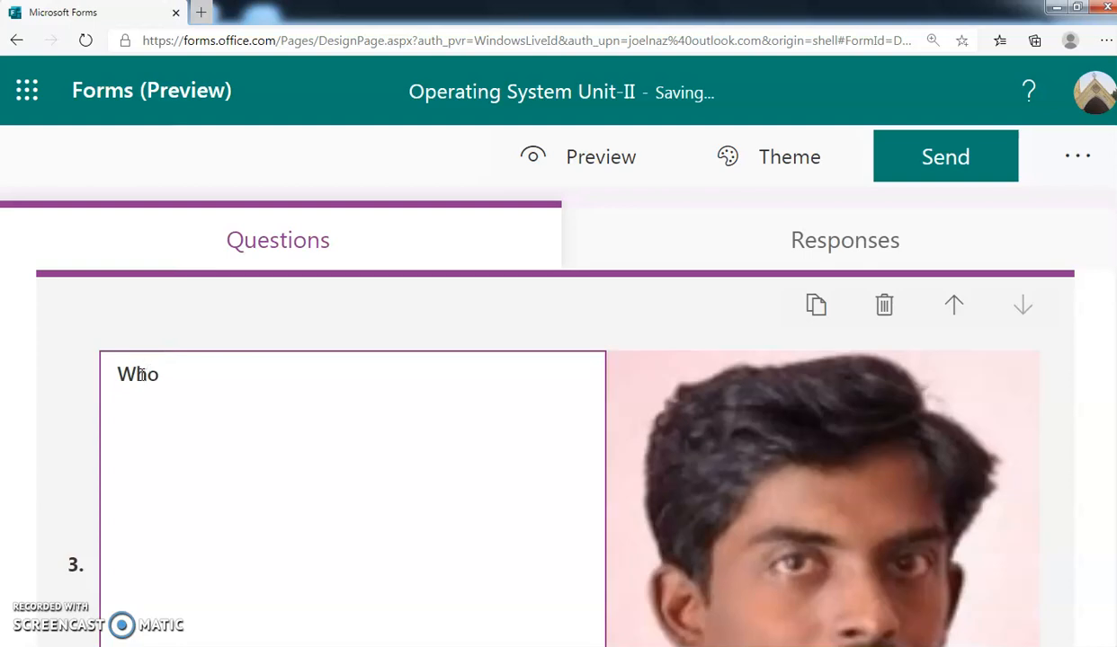
pyautogui.click(173, 378)
pyautogui.write('is this')
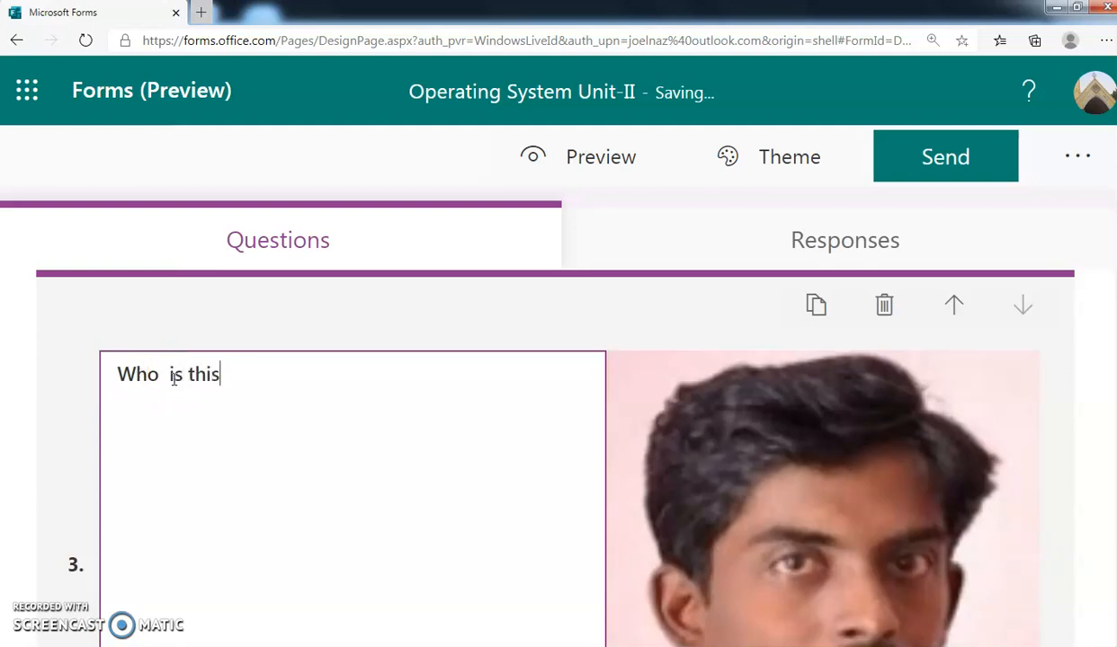
# Step: Review question 3's answer settings, look through the whole quiz in the computer preview, and return to the question editor
pyautogui.scroll(-5, 173, 379)
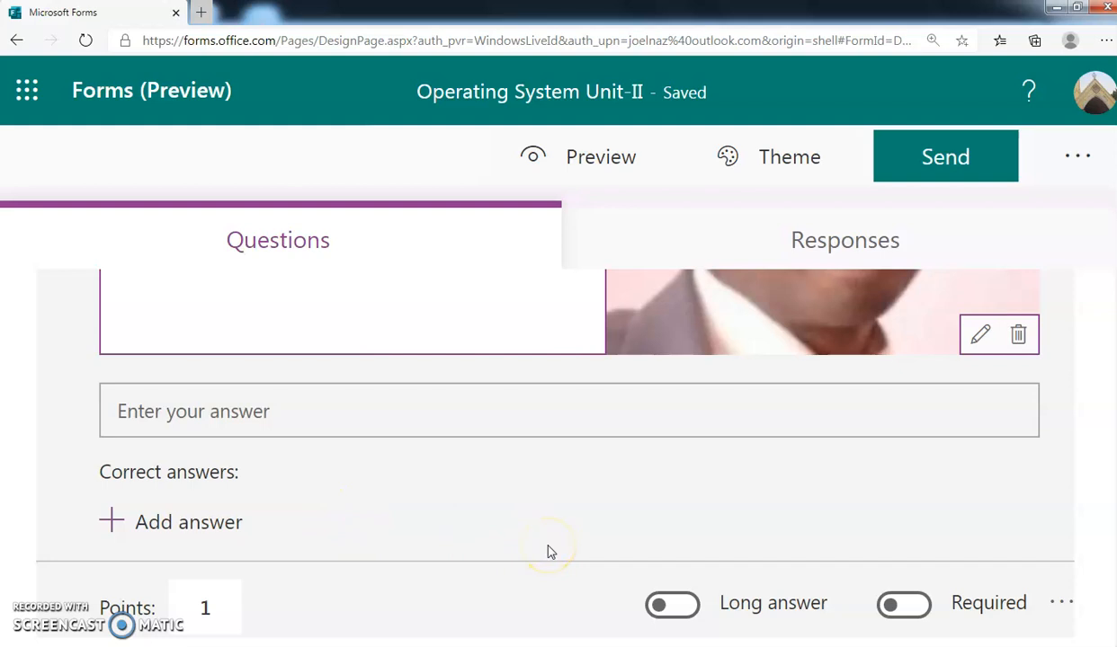
pyautogui.scroll(-2, 551, 552)
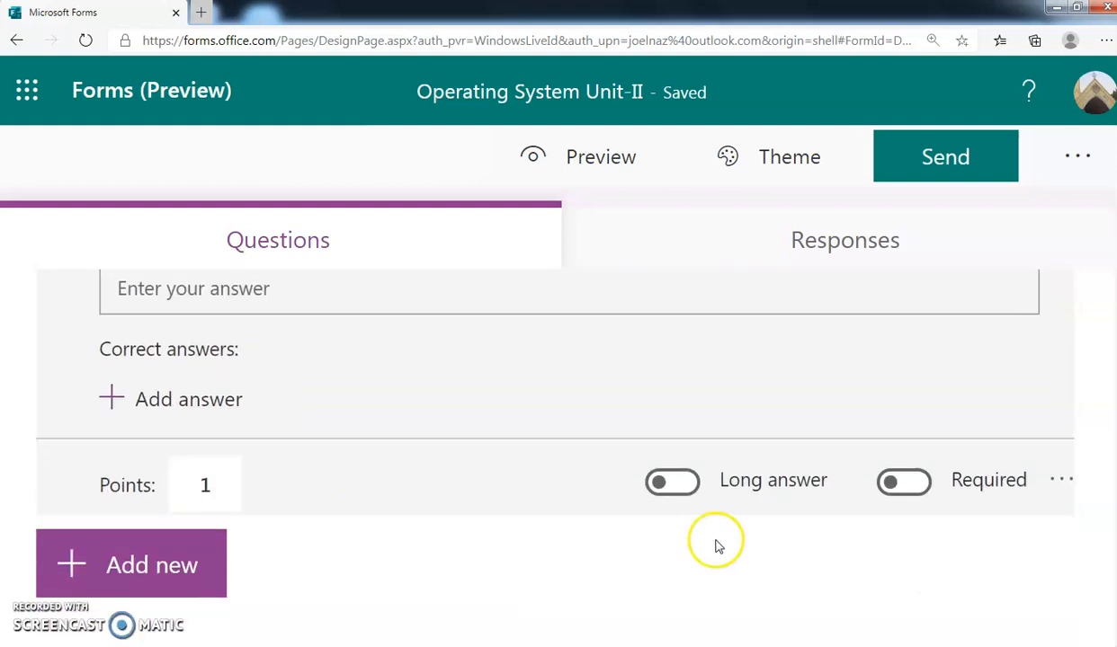
pyautogui.click(612, 165)
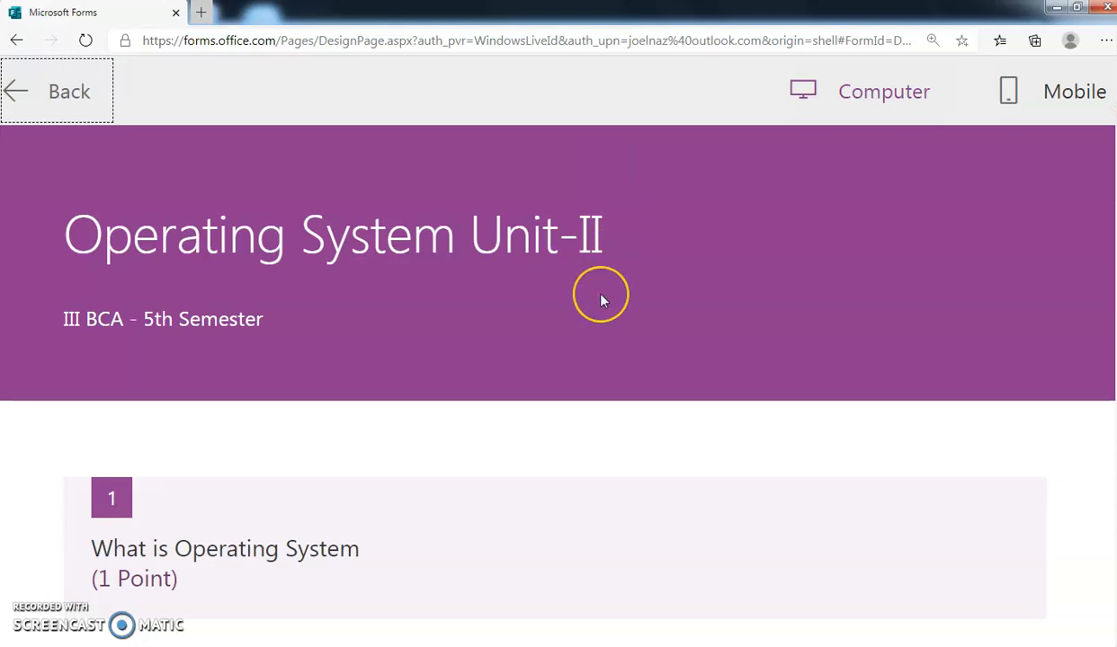
pyautogui.scroll(-6, 602, 300)
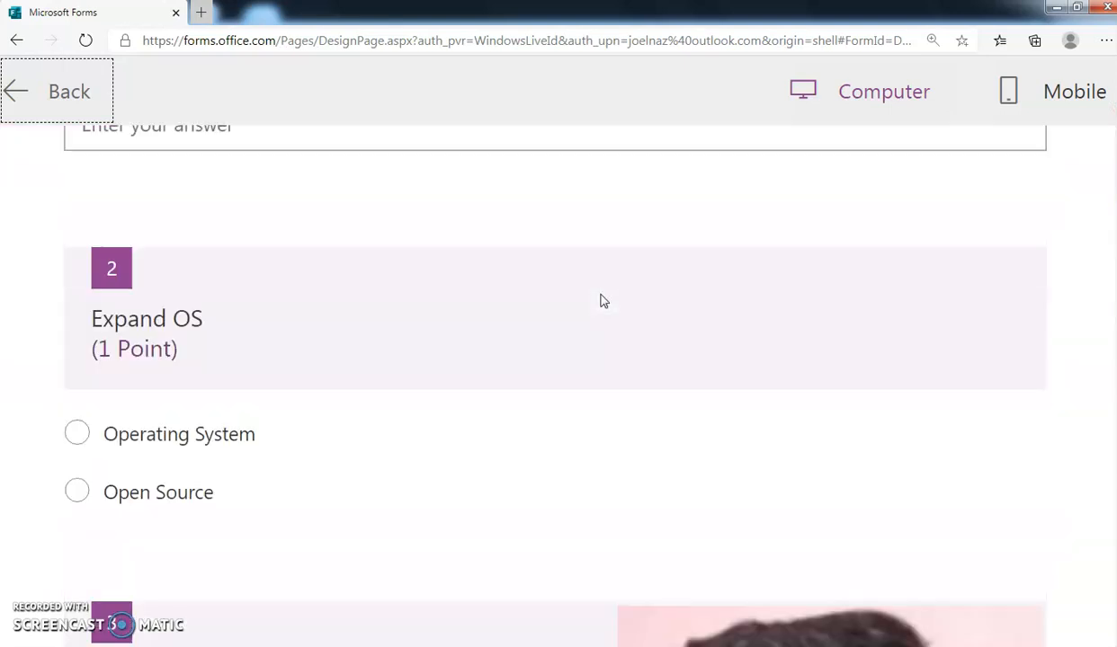
pyautogui.scroll(-6, 601, 299)
pyautogui.scroll(-2, 603, 302)
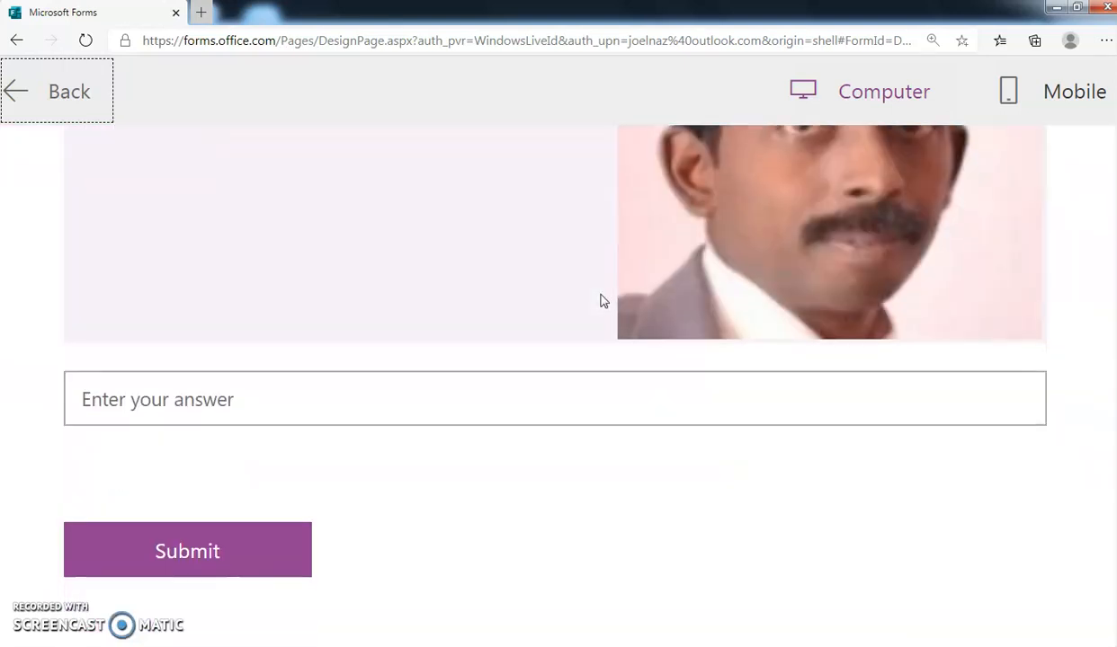
pyautogui.scroll(5, 602, 294)
pyautogui.scroll(8, 602, 294)
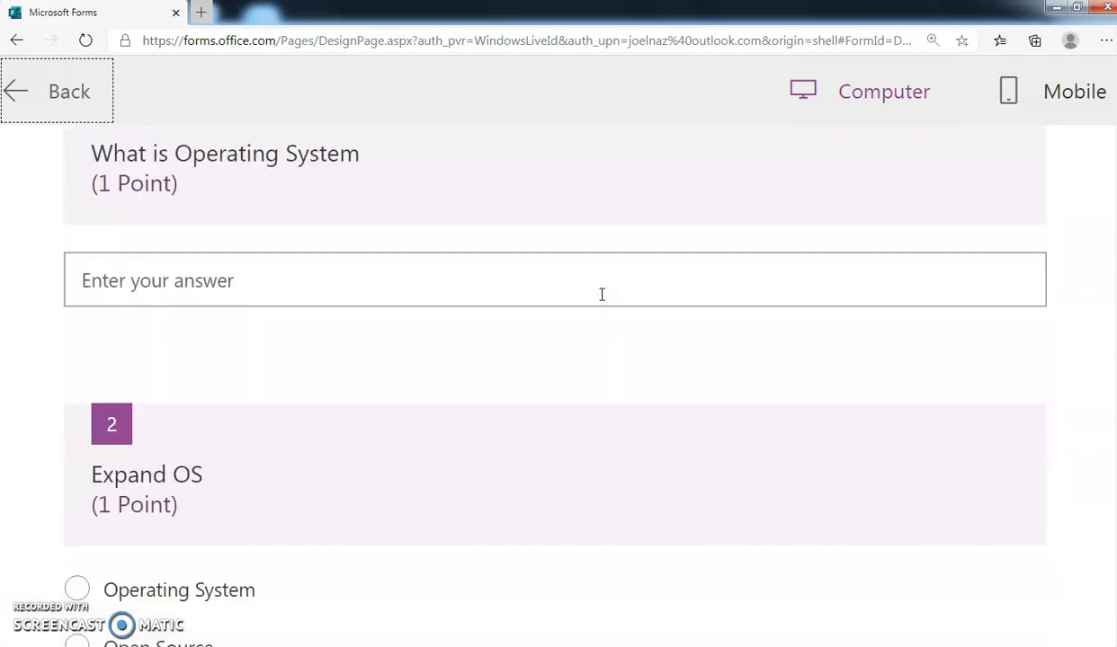
pyautogui.scroll(-1, 602, 300)
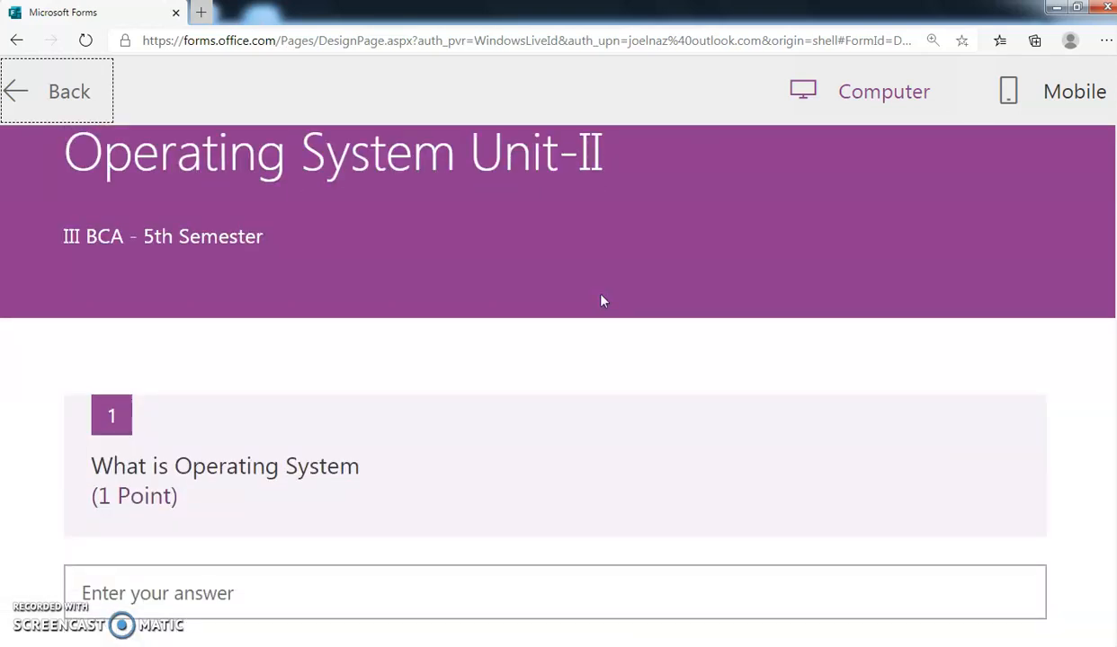
pyautogui.click(56, 92)
pyautogui.click(217, 387)
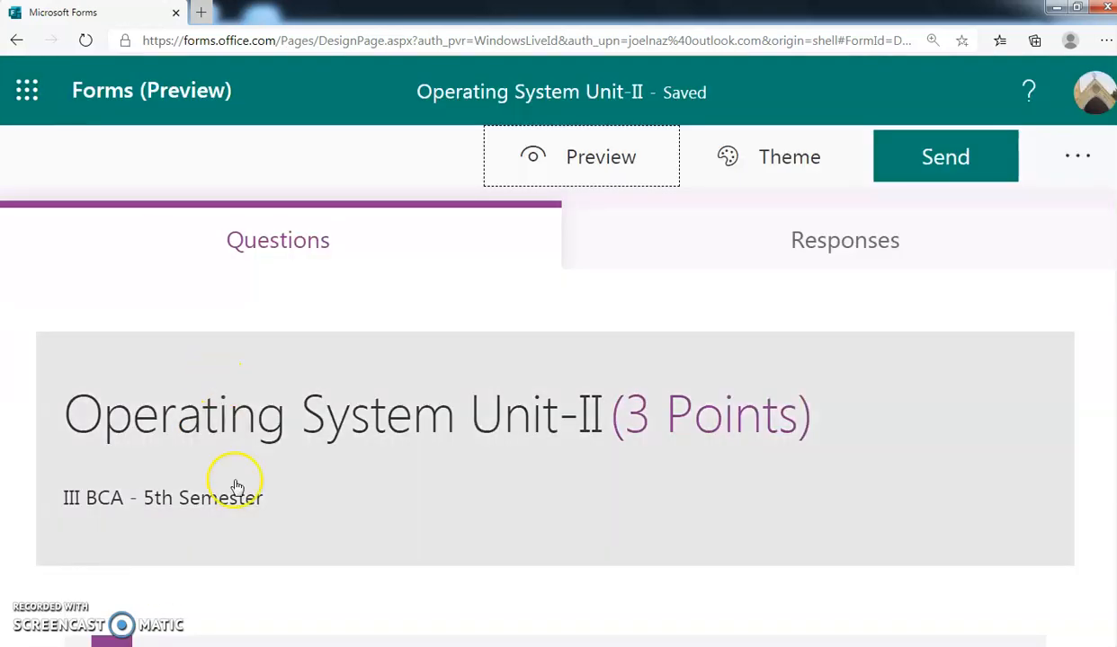
# Step: Add a Text question directly below the "What is Operating System" question
pyautogui.scroll(-2, 234, 484)
pyautogui.scroll(-3, 236, 485)
pyautogui.scroll(3, 237, 485)
pyautogui.click(164, 408)
pyautogui.click(187, 471)
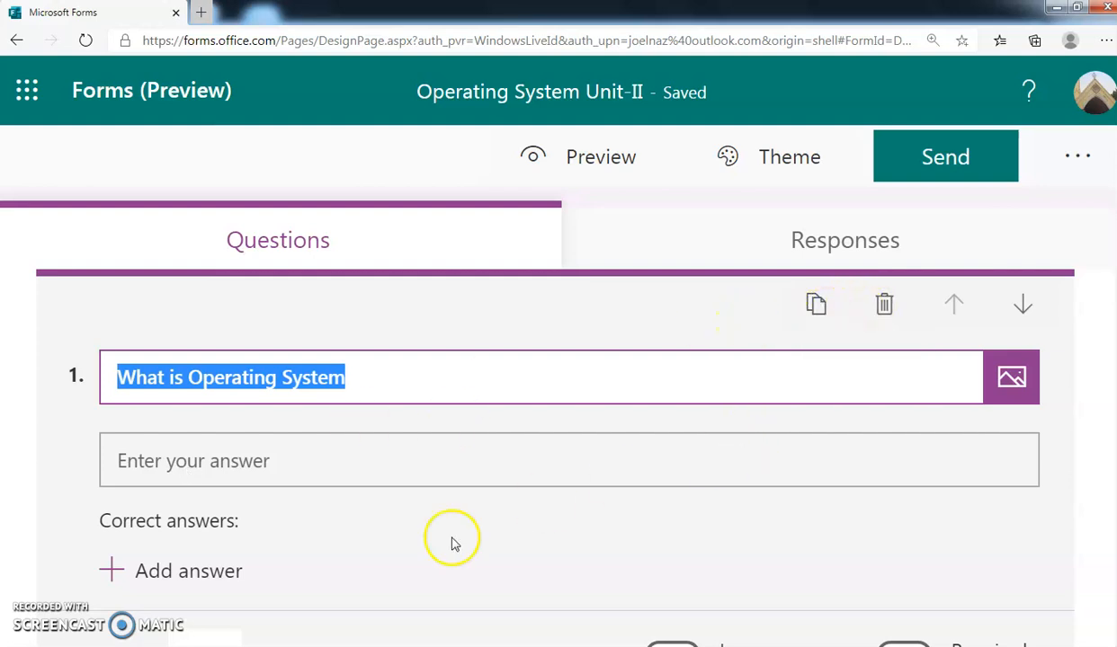
pyautogui.scroll(-3, 187, 584)
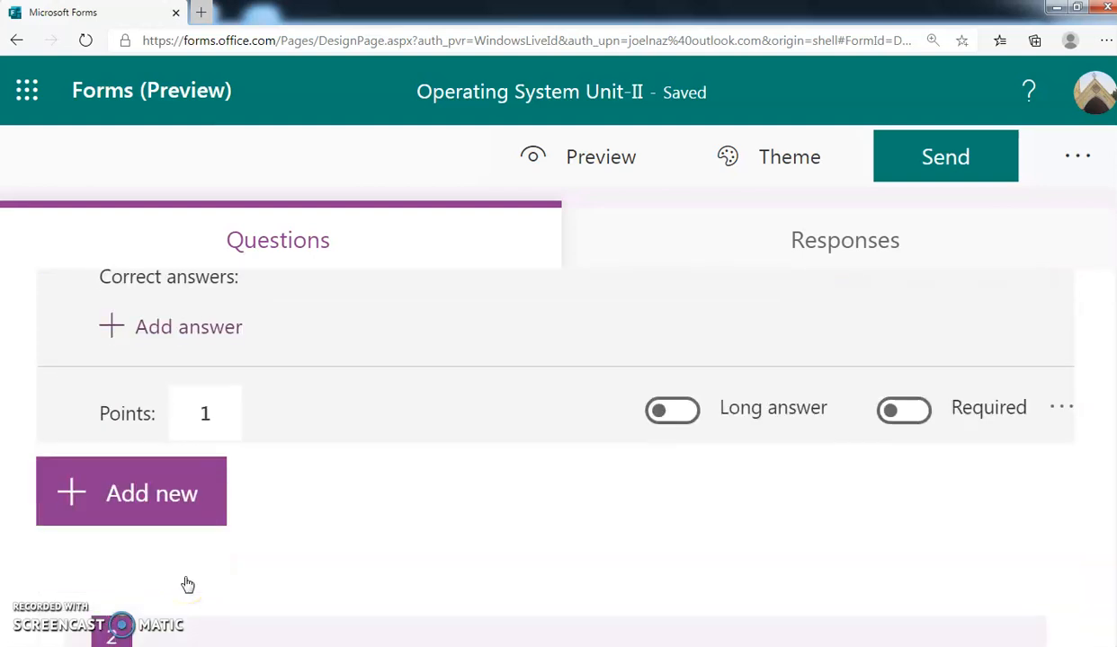
pyautogui.click(171, 515)
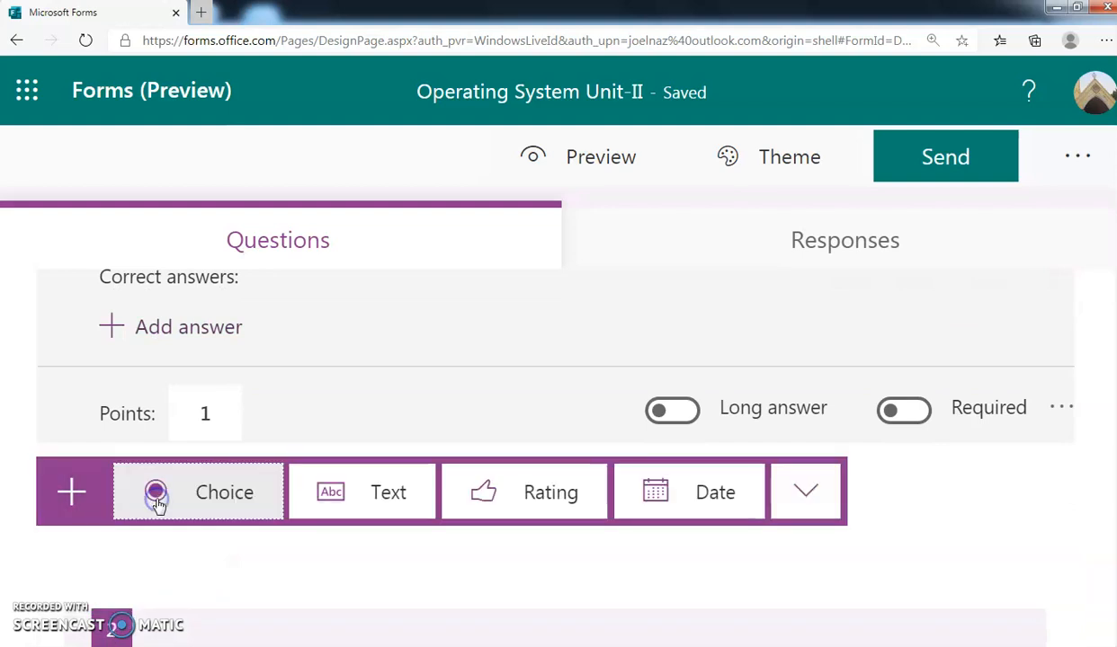
pyautogui.click(334, 495)
# Step: Enter "Enter the mail id" as the new question's text and move it up to be question 1
pyautogui.write('En')
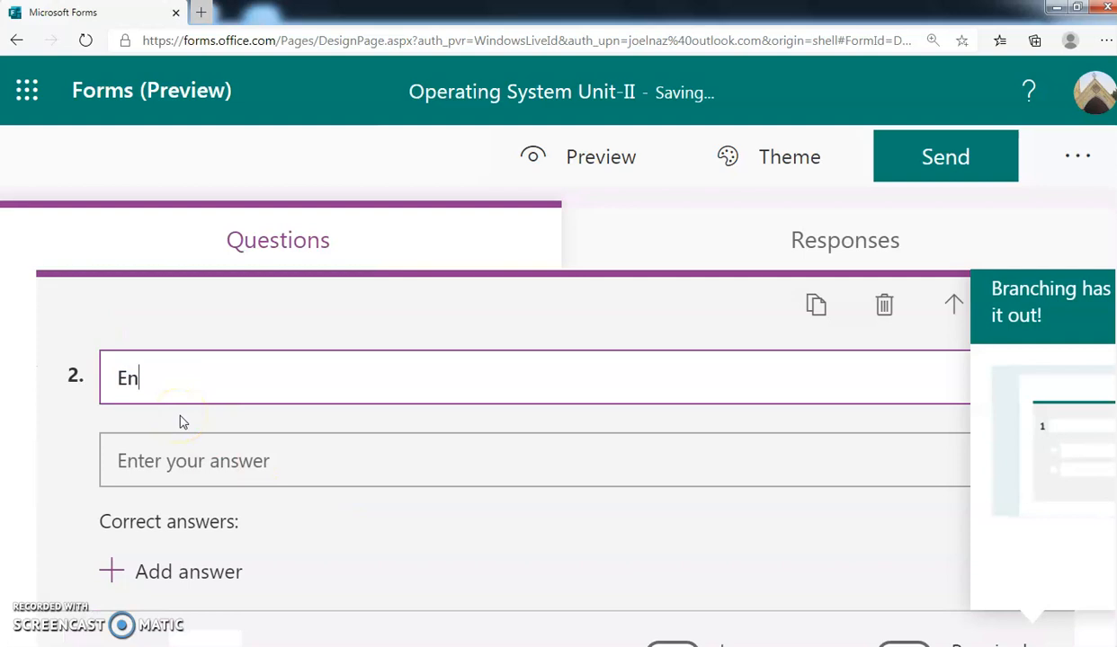
pyautogui.write('ter the mail id')
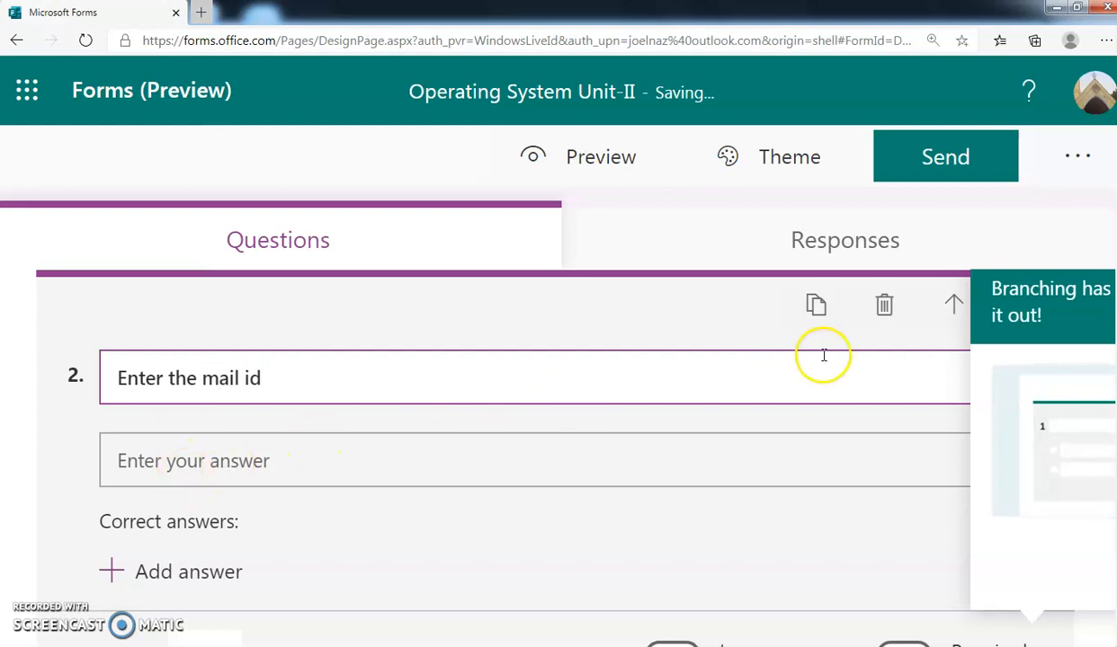
pyautogui.click(952, 306)
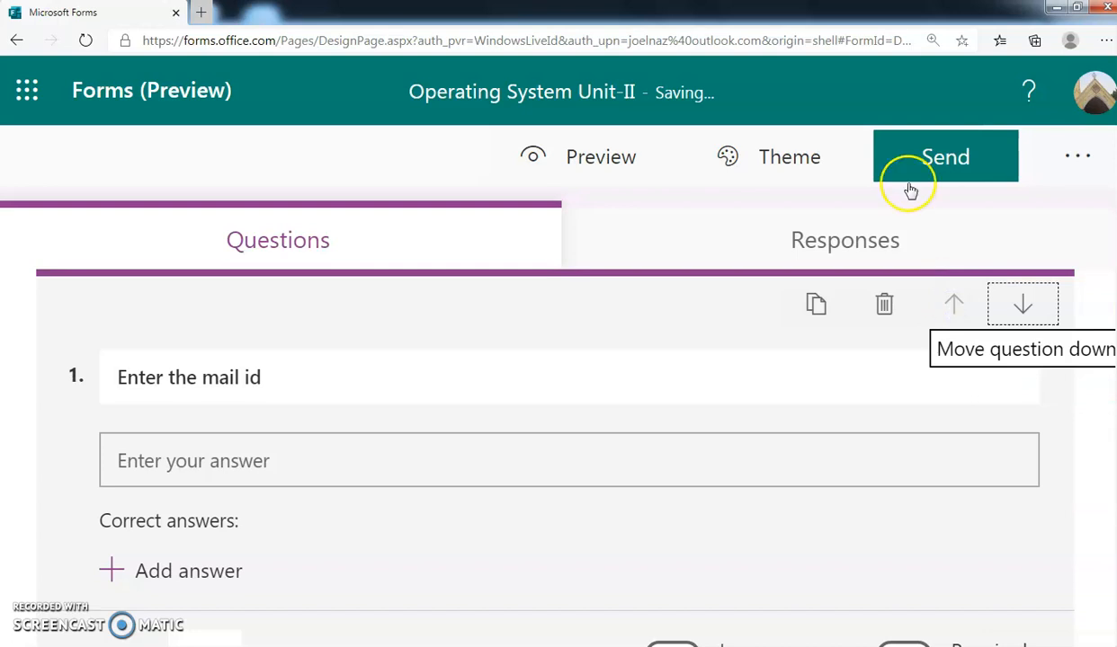
# Step: Check the order of the first questions in the quiz preview, return to the editor and view the quiz's response summary
pyautogui.click(580, 159)
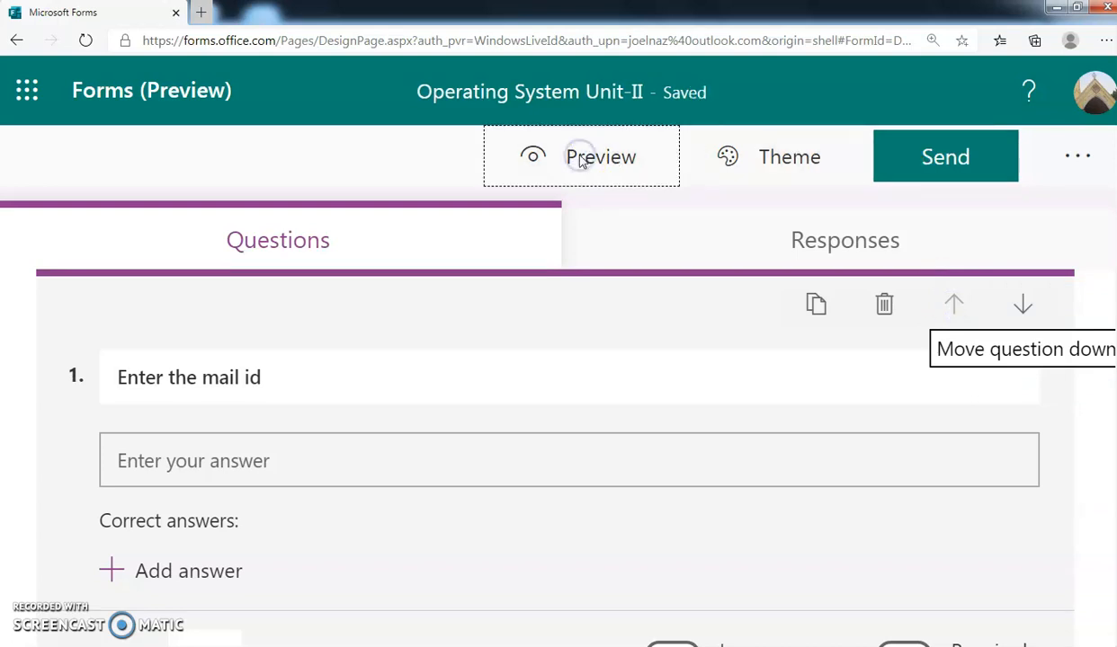
pyautogui.scroll(-3, 411, 377)
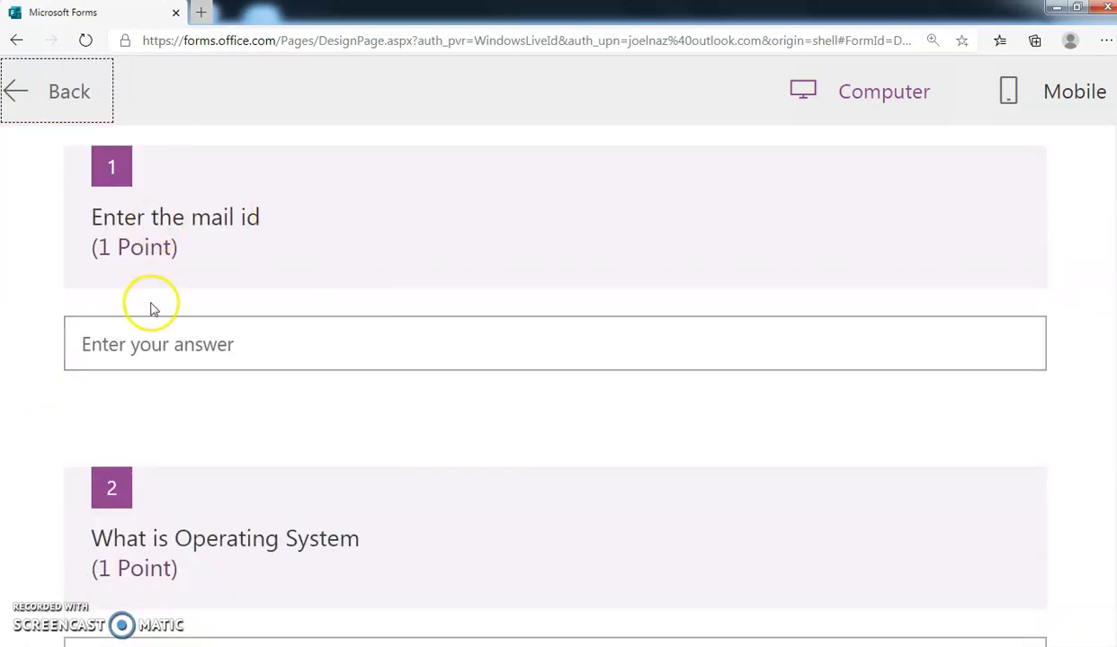
pyautogui.click(18, 97)
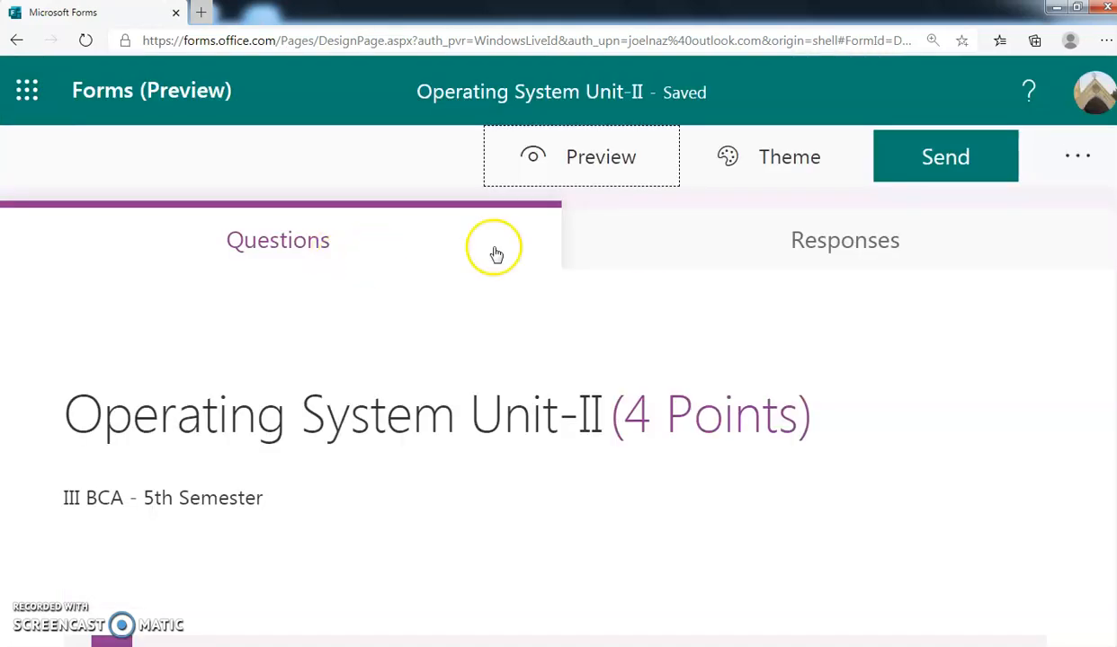
pyautogui.click(752, 232)
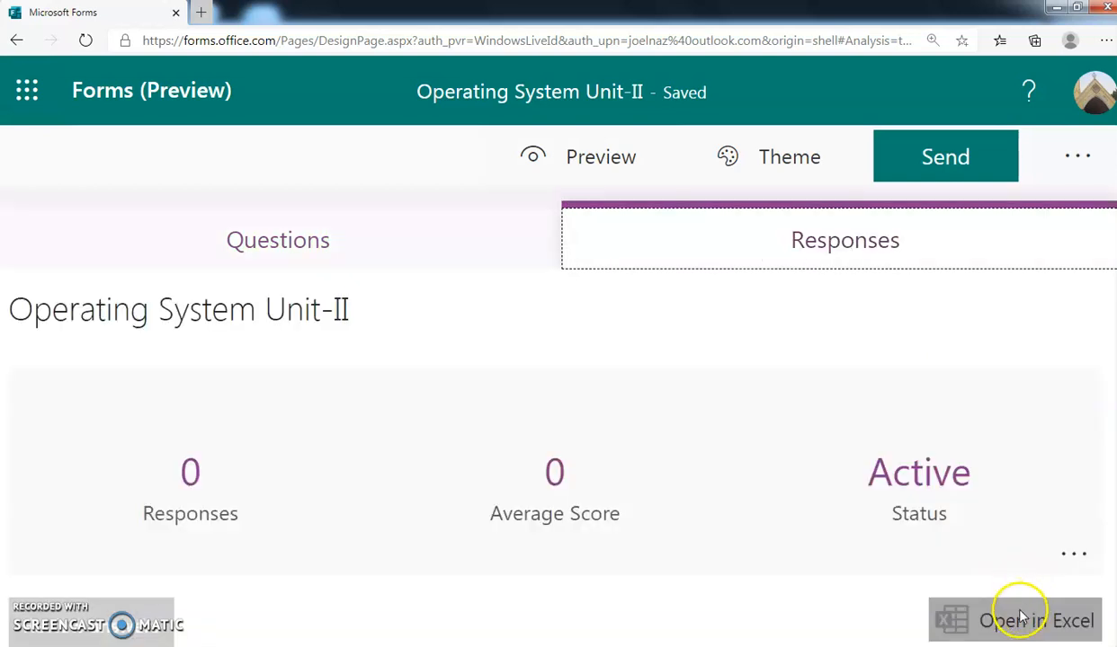